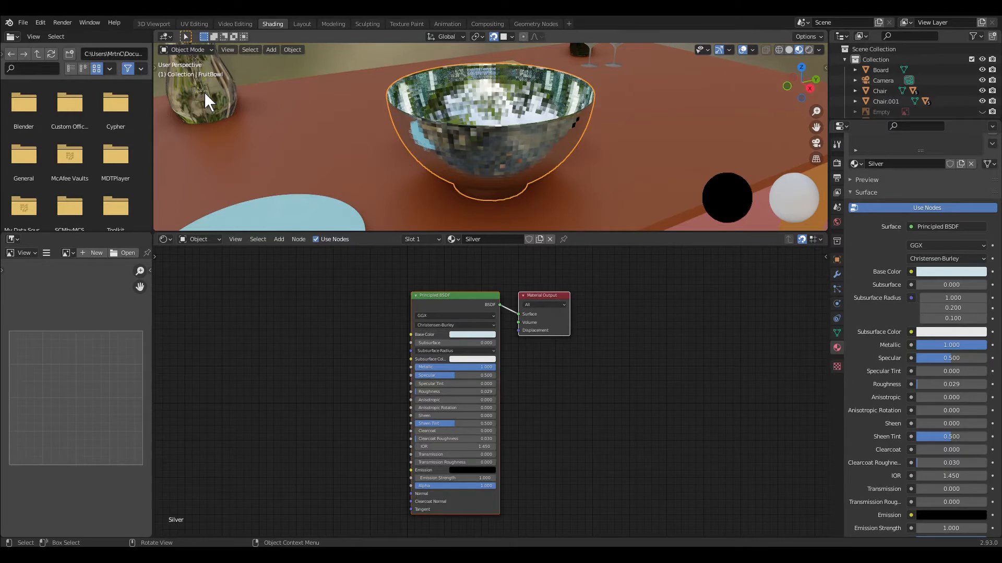
- Select the jug and spread out its Glass material nodes so Principled BSDF, Principled Volume and Material Output no longer overlap
click(204, 92)
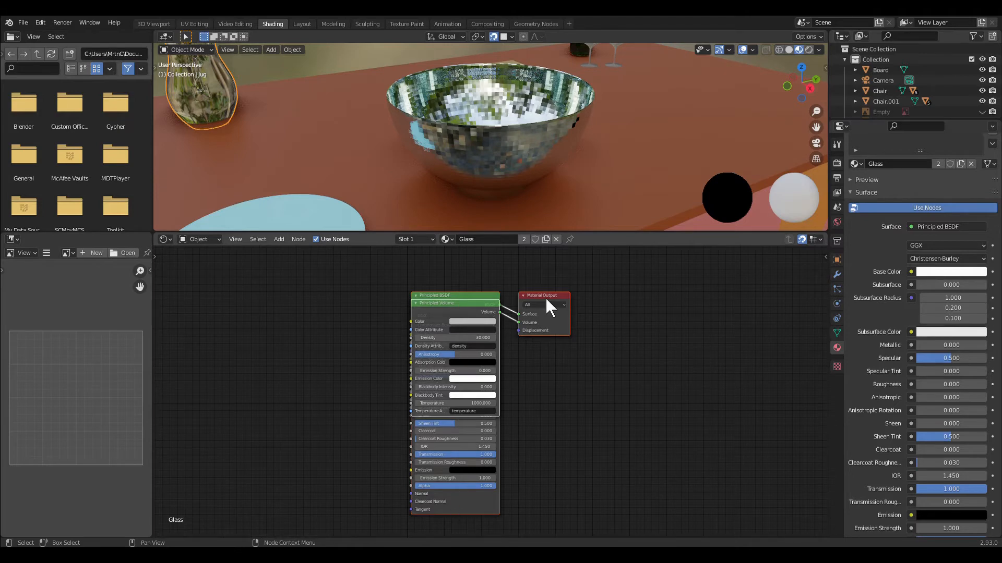
drag(546, 298, 591, 304)
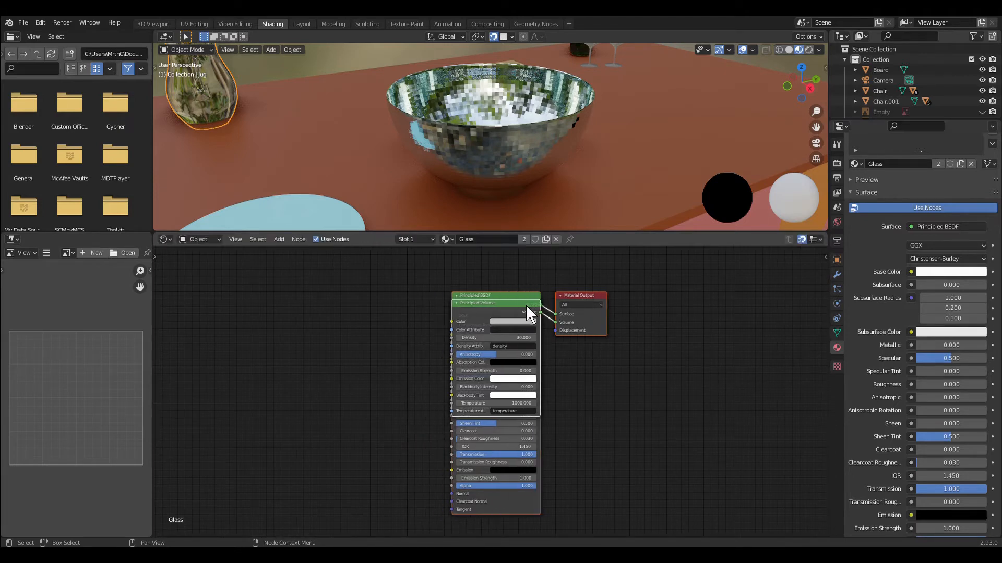
drag(526, 305, 583, 389)
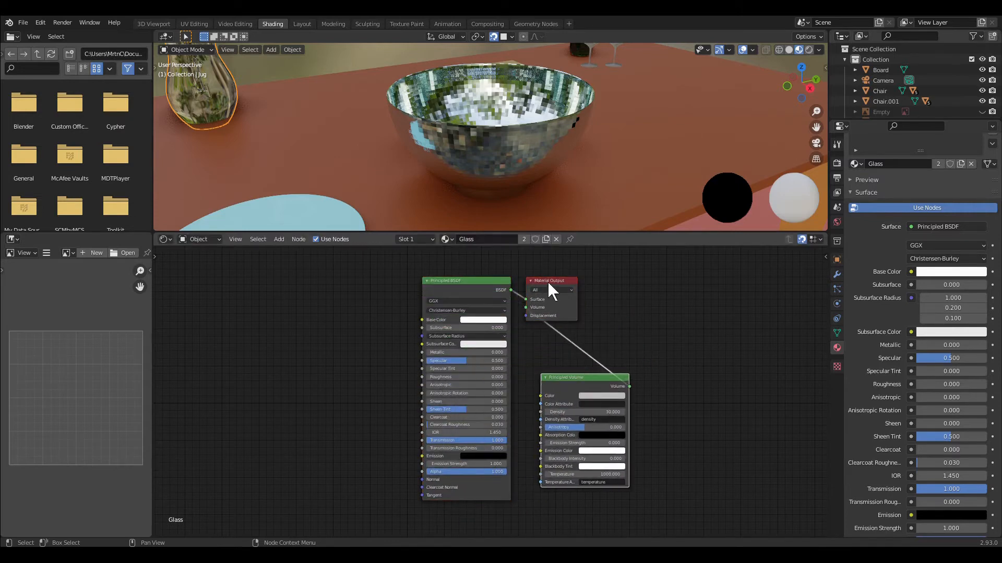
drag(556, 288, 677, 288)
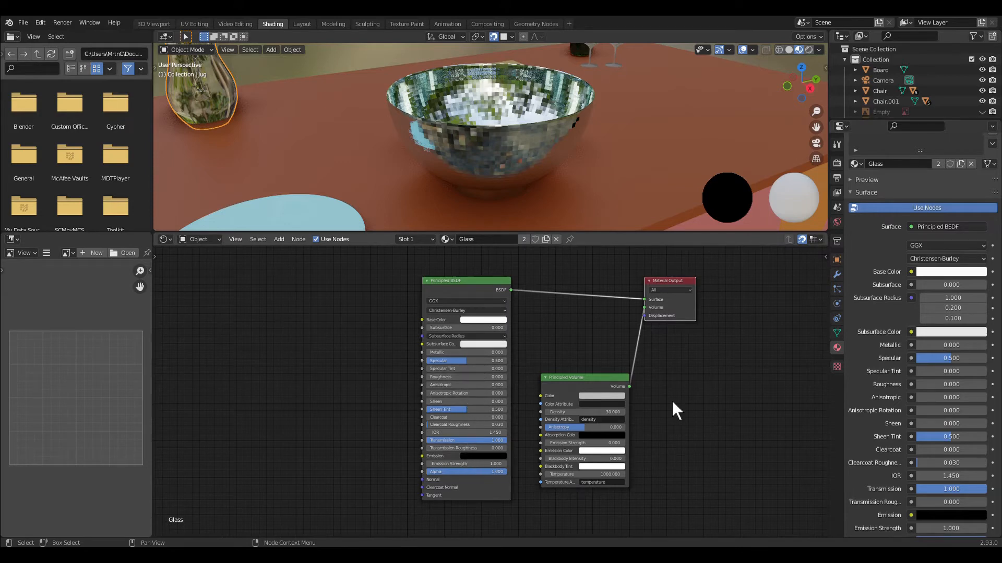
- Select the Principled Volume node, collapse the Glass material's Surface settings and expand its Volume settings
click(596, 372)
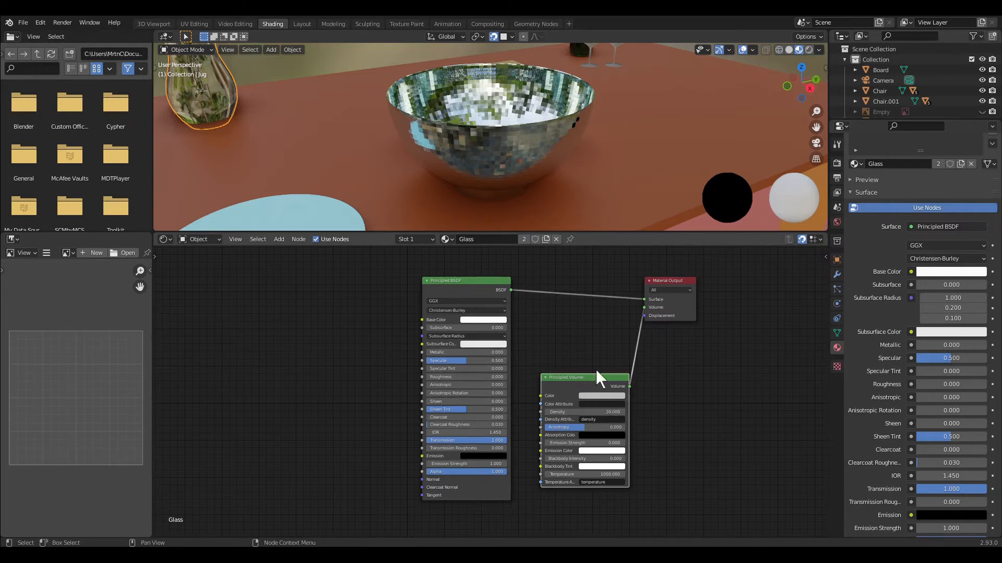
click(852, 194)
click(851, 249)
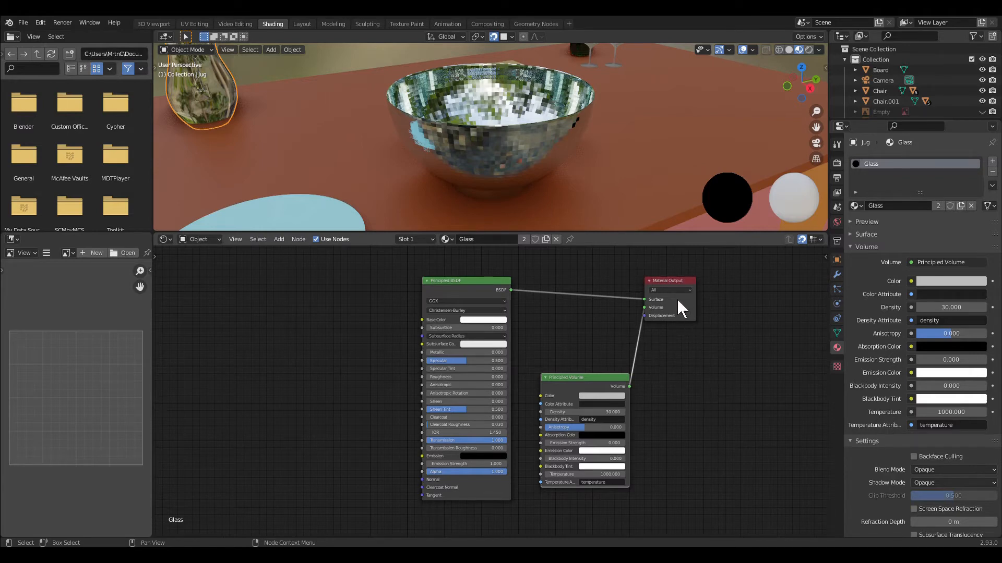
- Try the Principled BSDF output in the Material Output's Volume input, and reconnect Principled Volume to it
drag(678, 287, 700, 294)
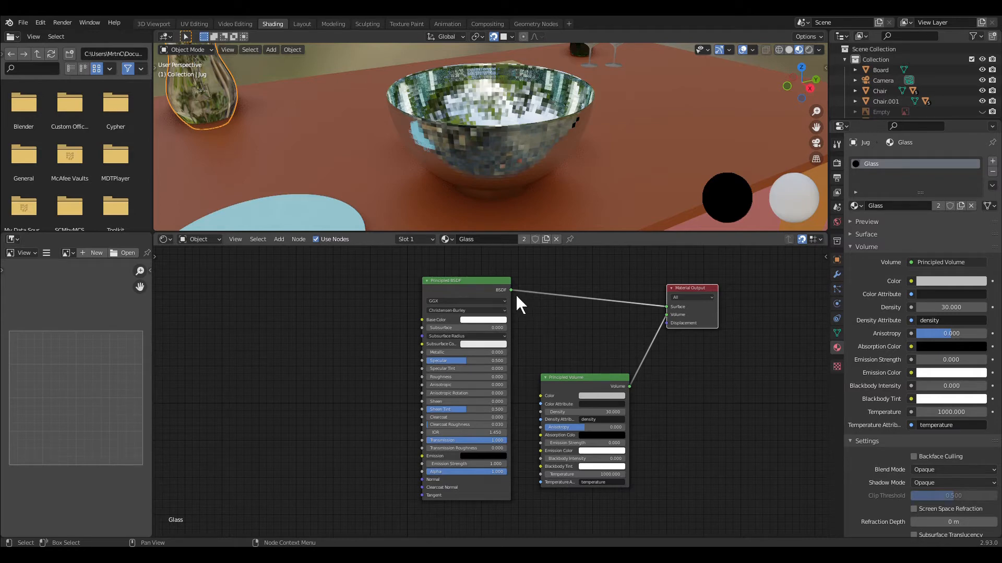
drag(514, 293, 672, 321)
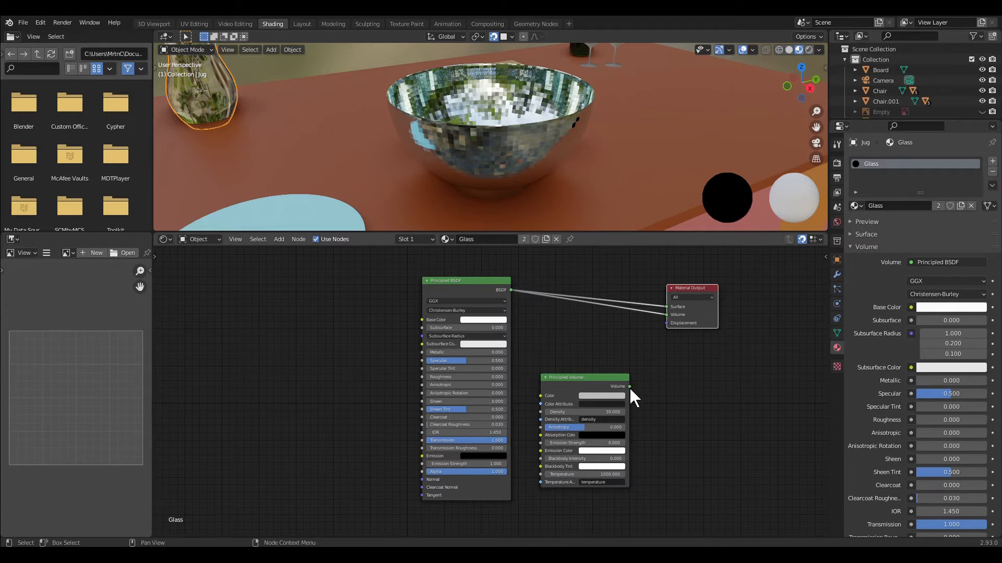
drag(630, 386, 667, 315)
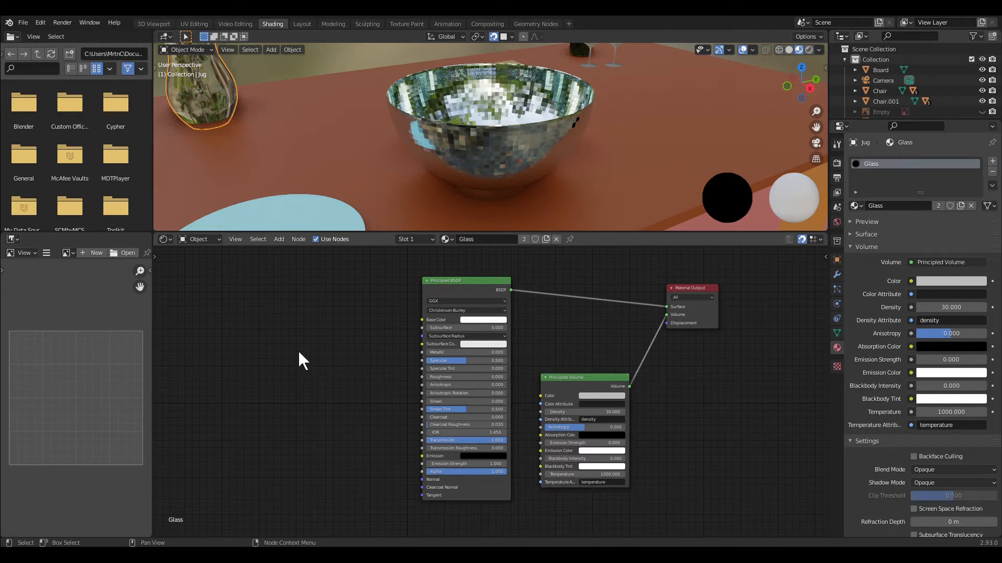
- Add a Math node beside the Principled BSDF in the Glass material and set its operation to Multiply
key(q)
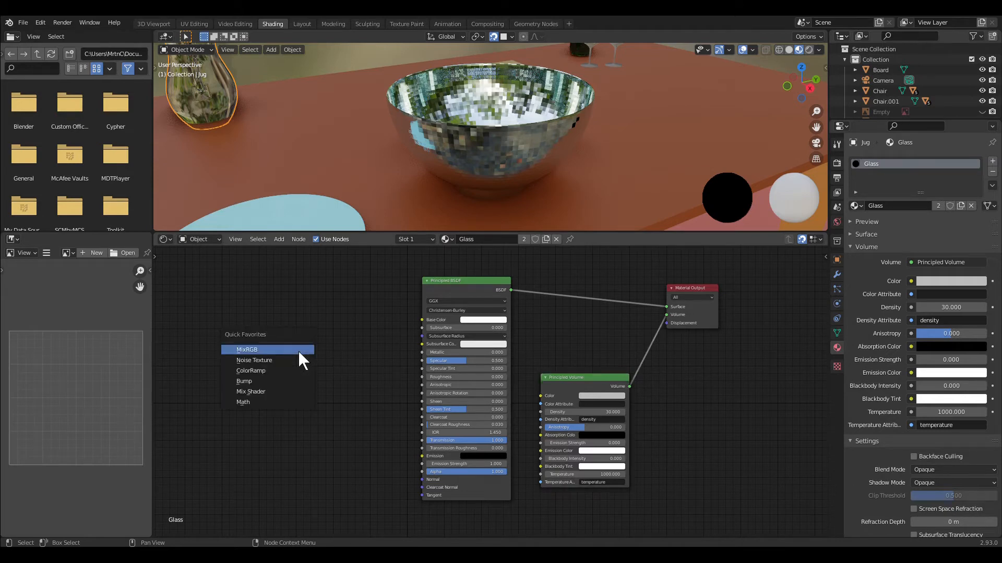
click(294, 403)
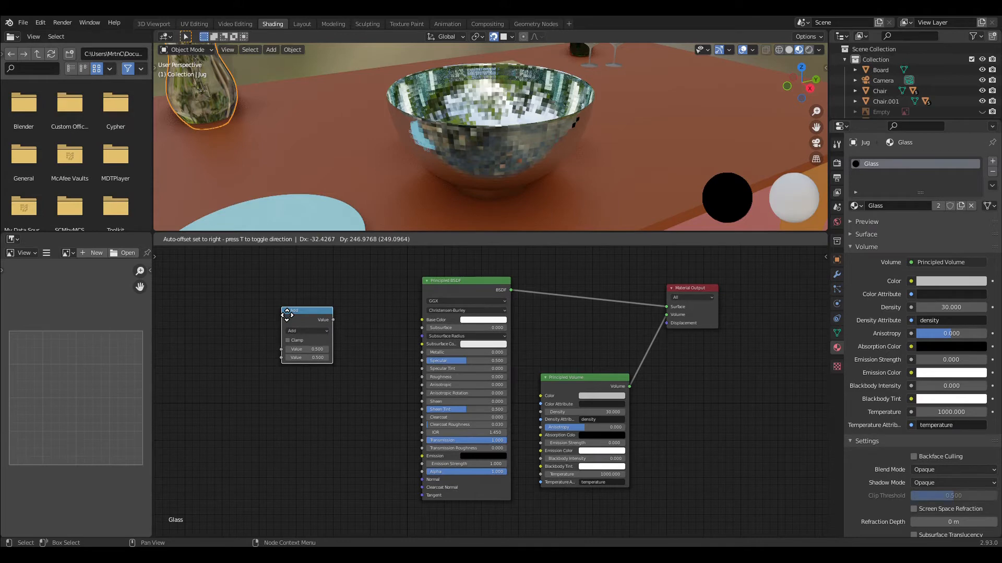
click(287, 315)
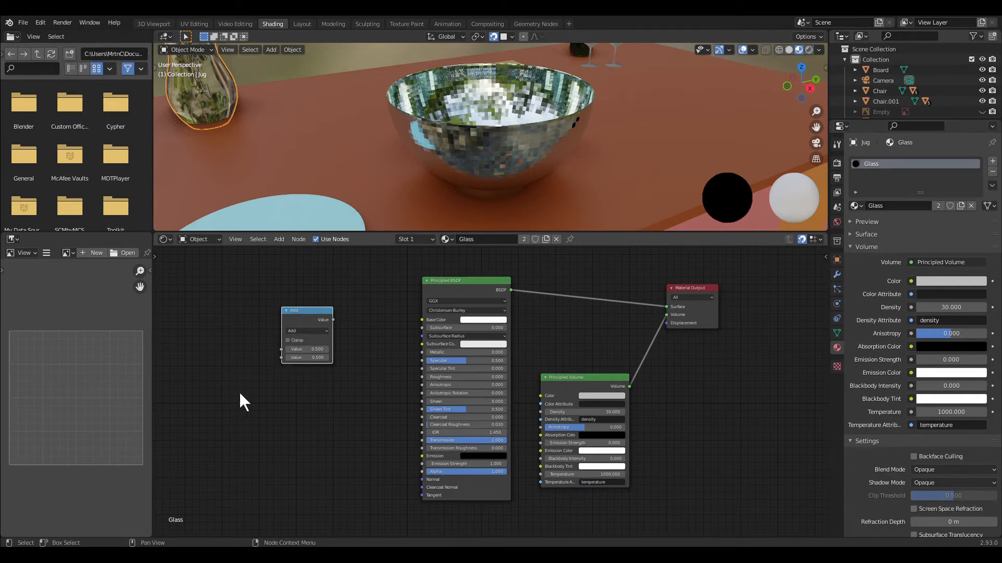
click(326, 332)
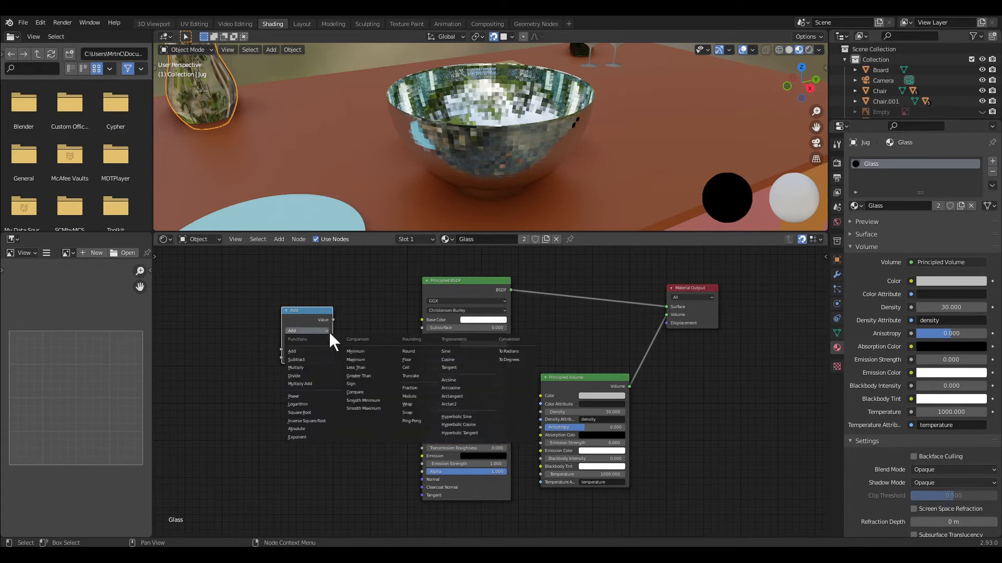
click(307, 367)
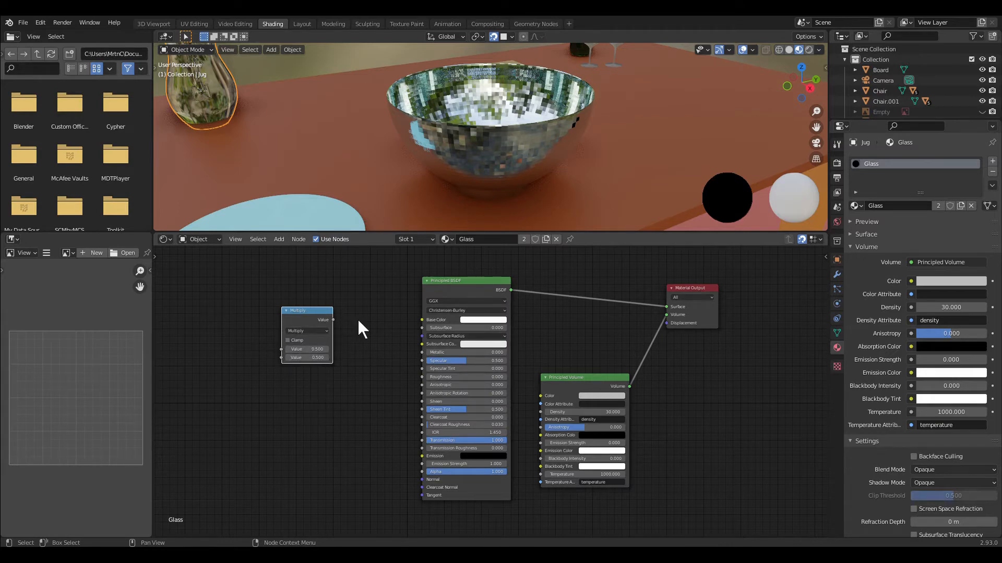
- Set the Multiply node's second value to 25 and adjust it downward
click(319, 360)
key(BackSpace)
text(25)
key(Return)
drag(319, 359, 292, 358)
click(275, 384)
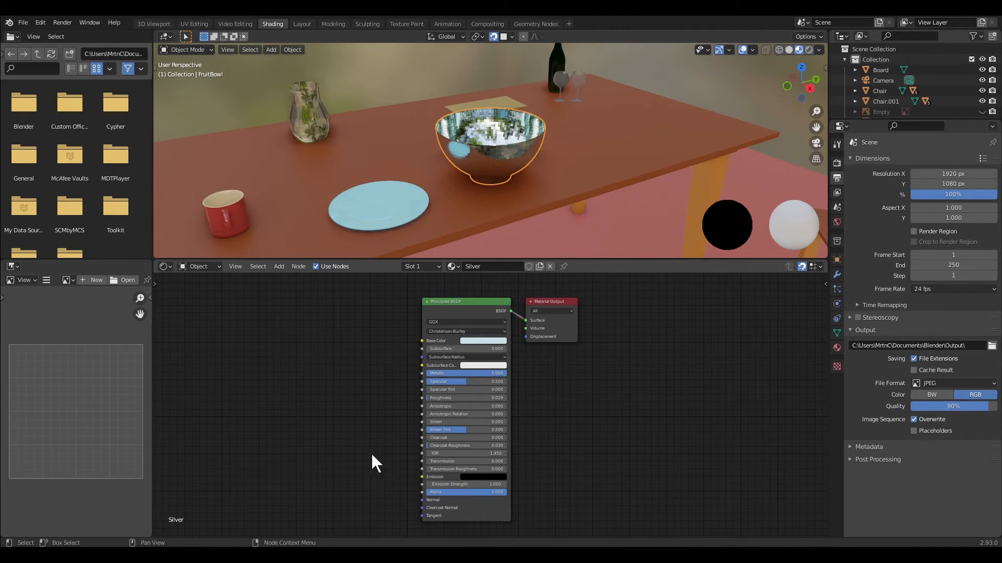
- Find the node add-ons in the preferences and enable Node Wrangler
click(43, 24)
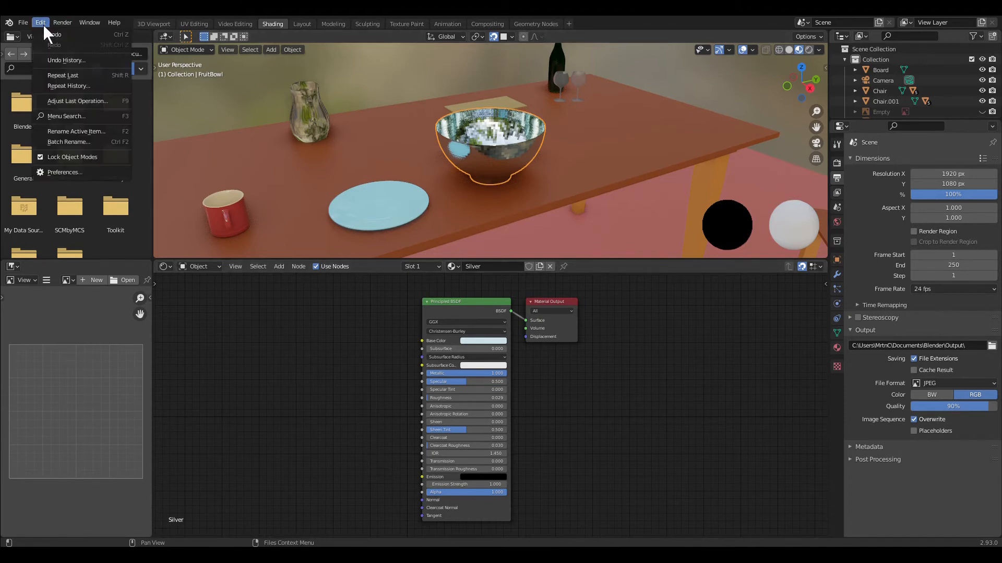
click(69, 174)
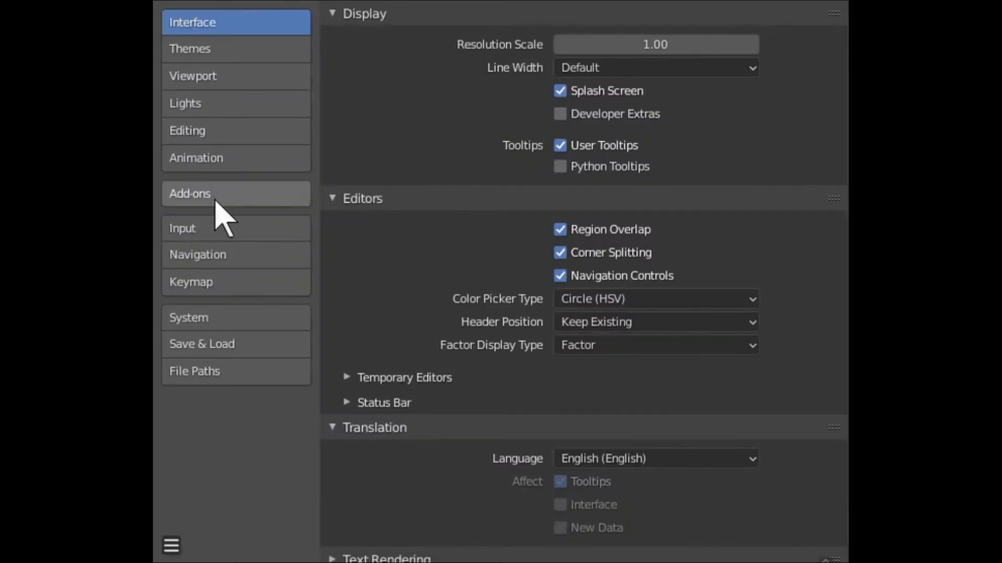
click(216, 198)
click(765, 46)
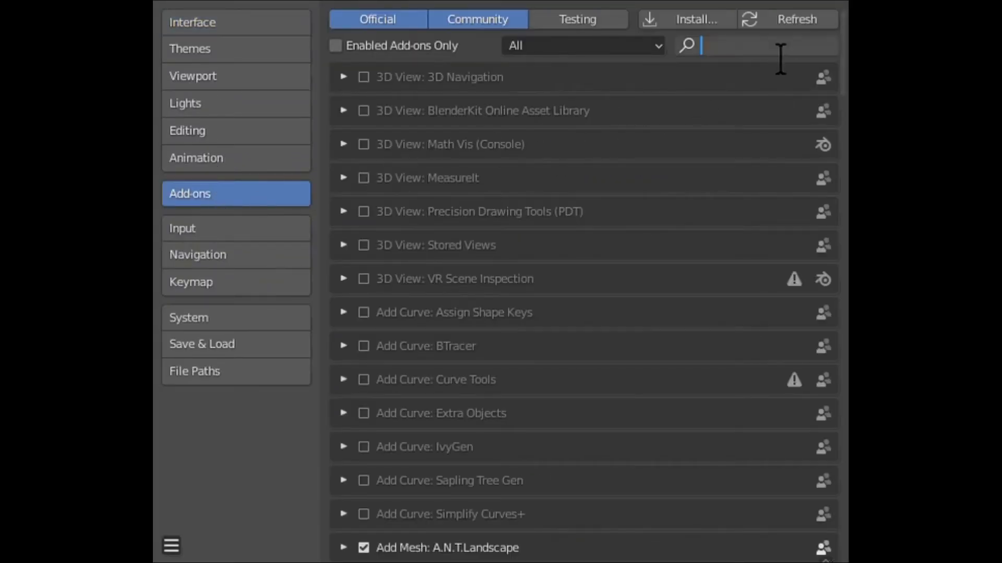
text(node)
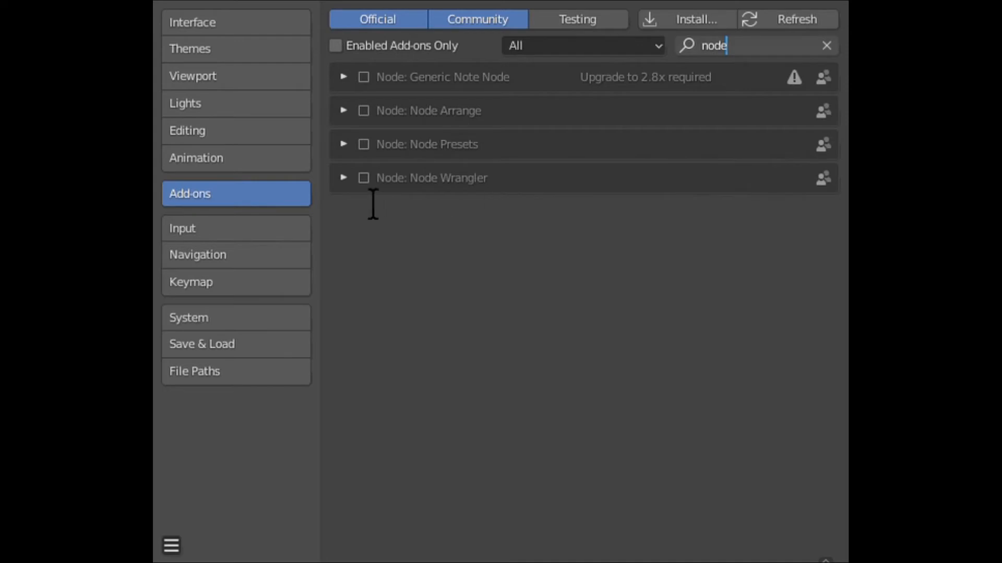
click(372, 187)
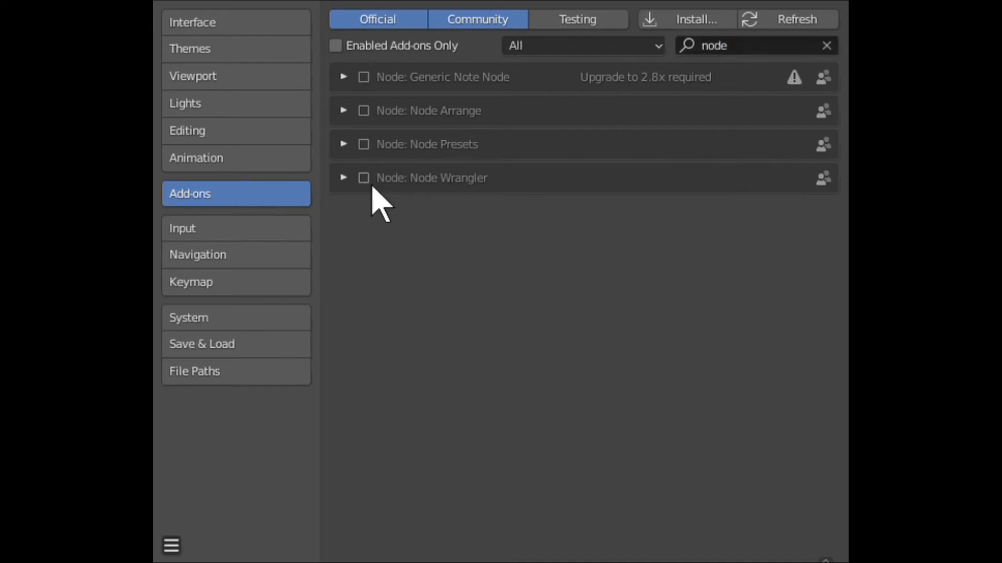
click(364, 179)
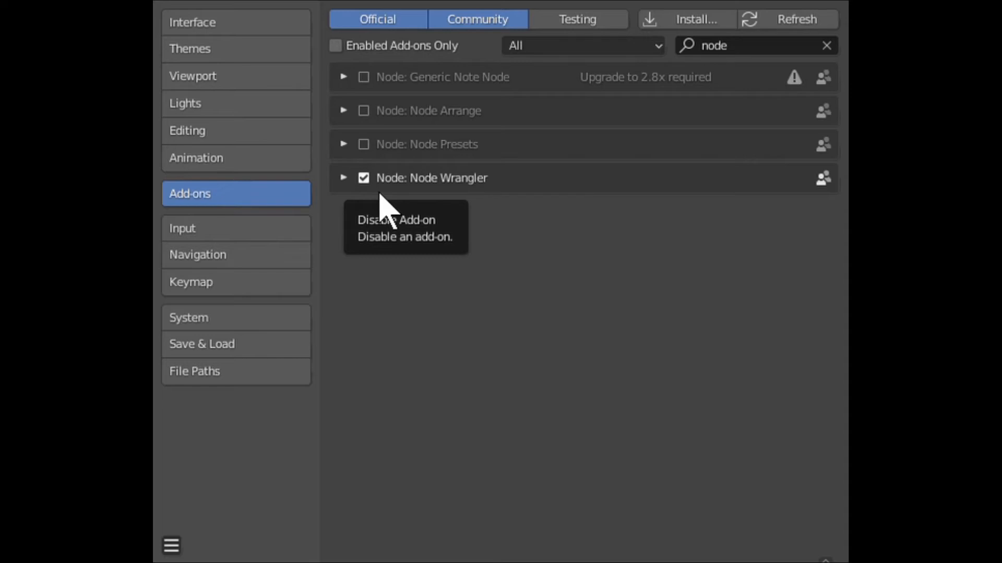
- Set Noodle Curving to 4 in the Node Editor theme preferences
click(233, 51)
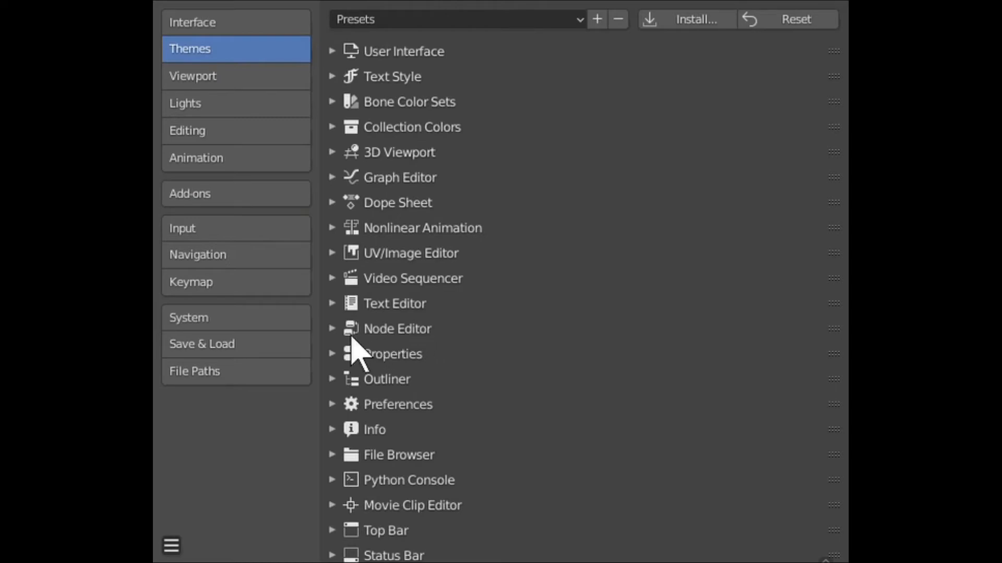
click(332, 336)
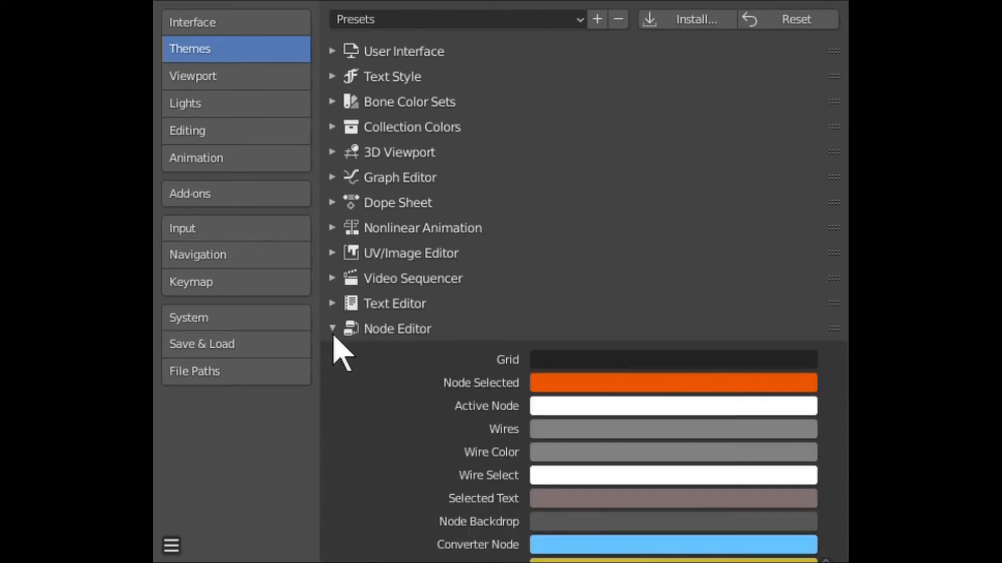
scroll(644, 290, down, 15)
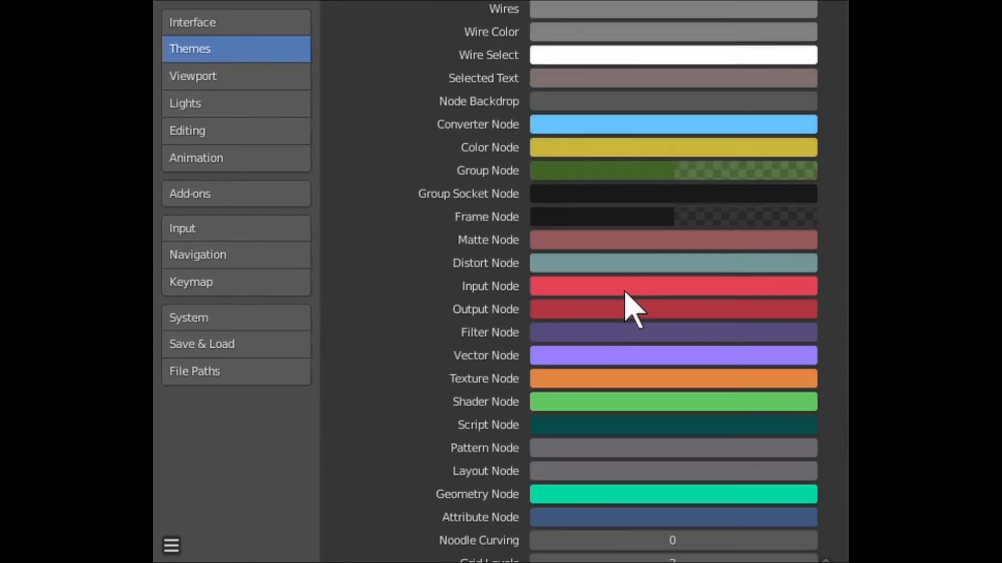
scroll(623, 308, down, 8)
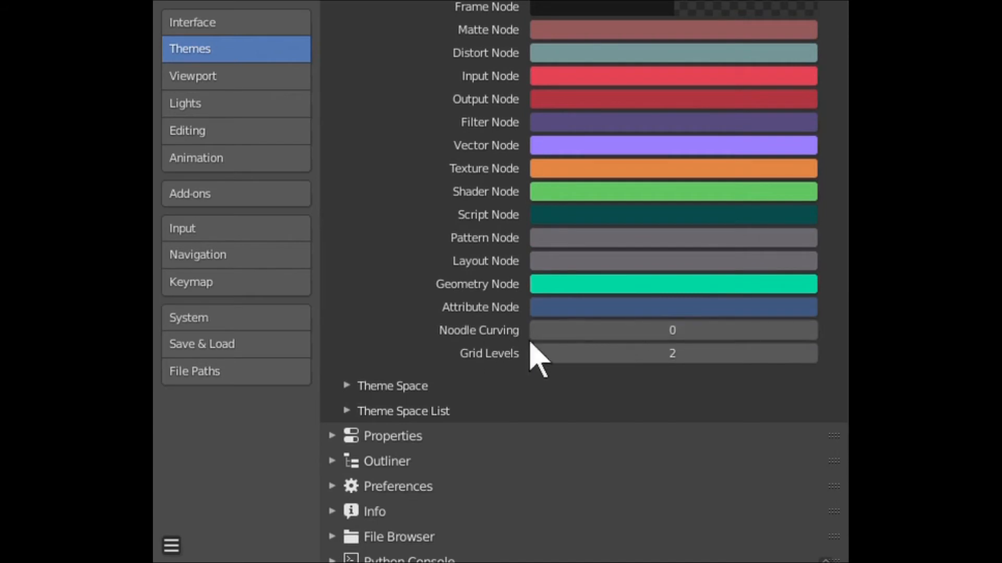
click(646, 334)
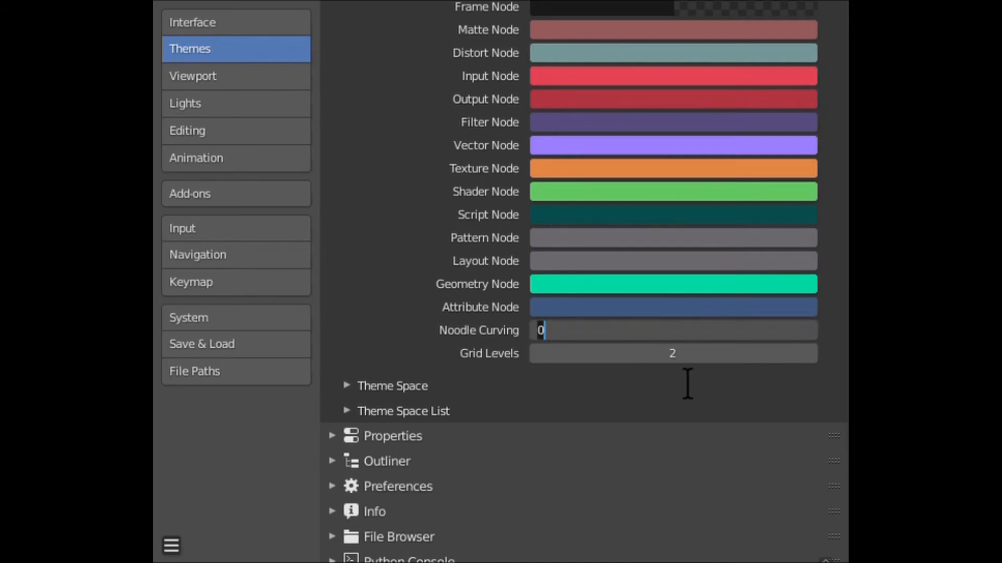
text(4)
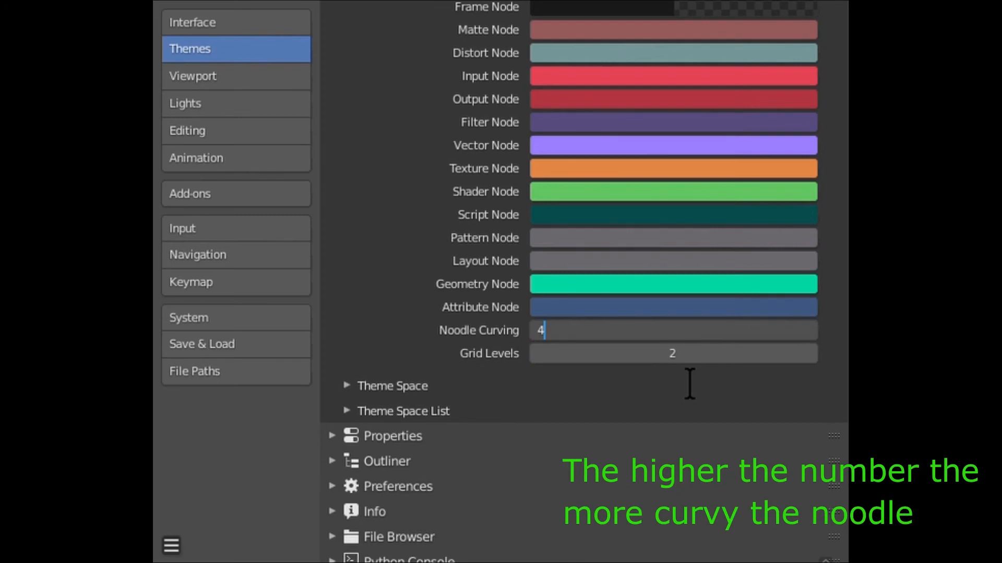
key(Return)
scroll(683, 366, up, 5)
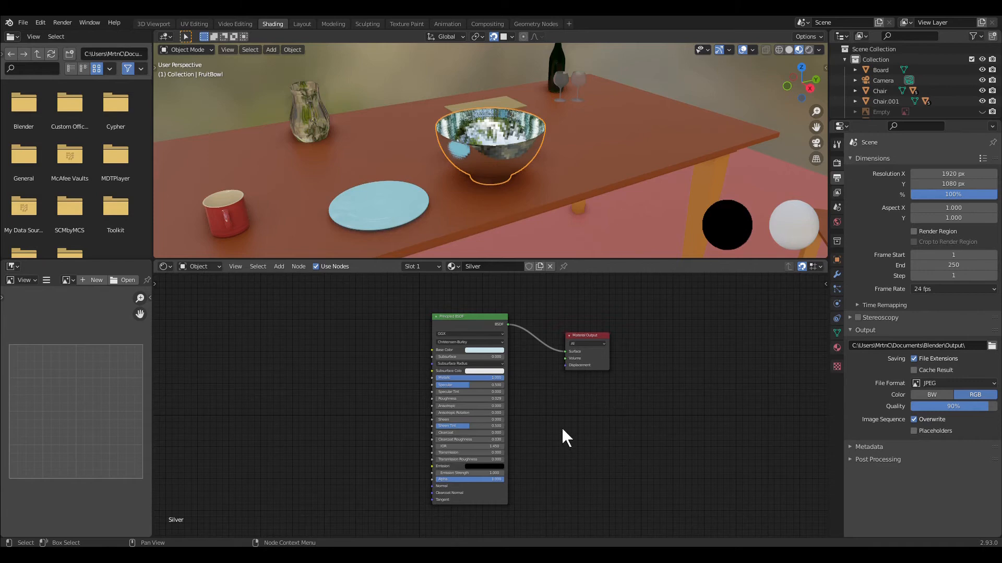
- Add a Noise Texture node to the table's TableTop material and connect its Color output to the Principled BSDF's Base Color
click(620, 165)
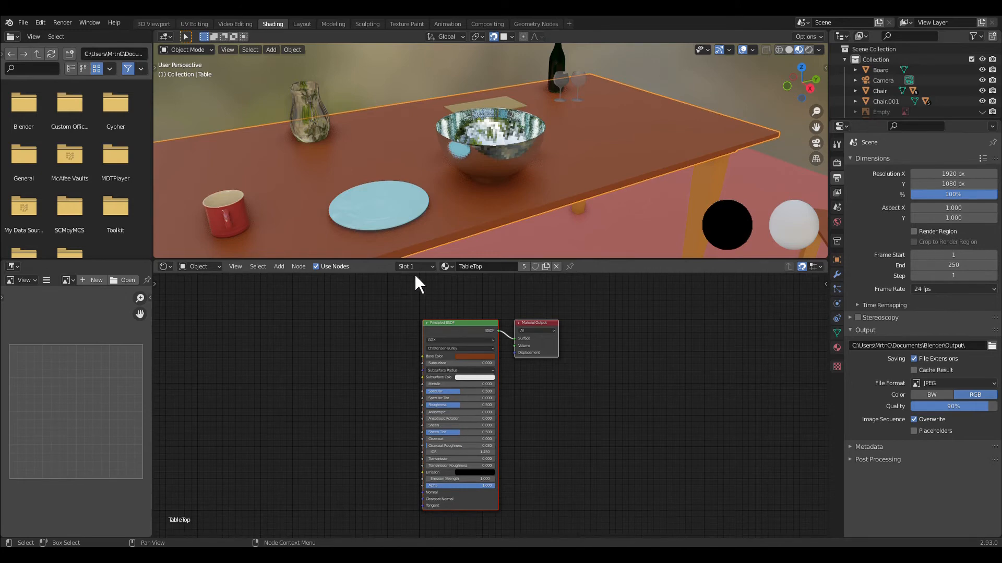
click(277, 270)
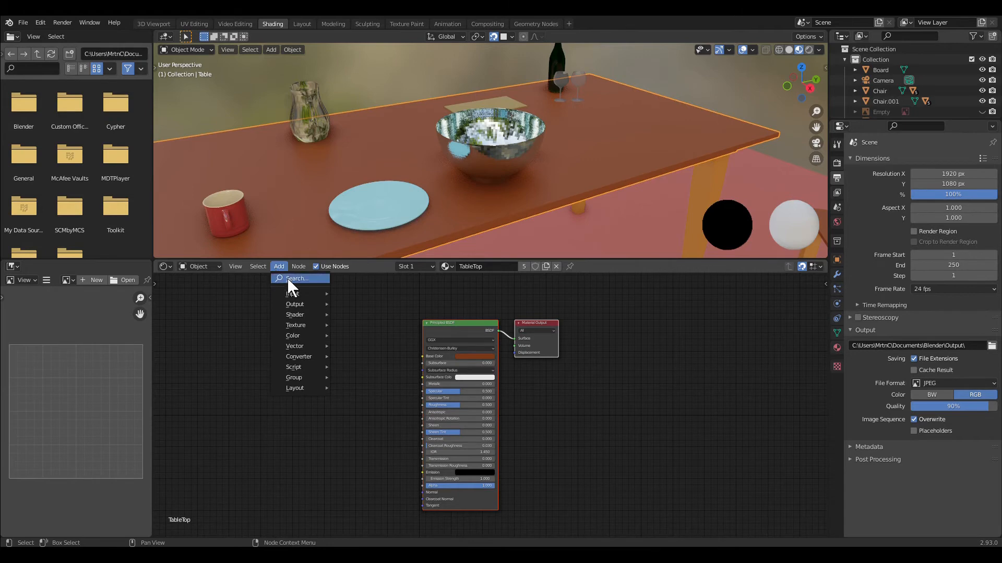
click(288, 279)
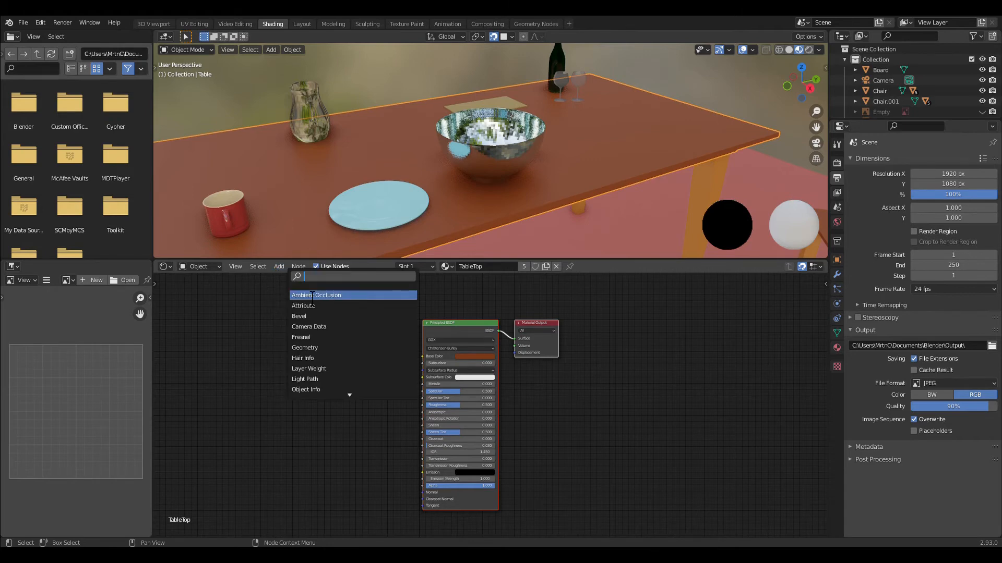
text(nois)
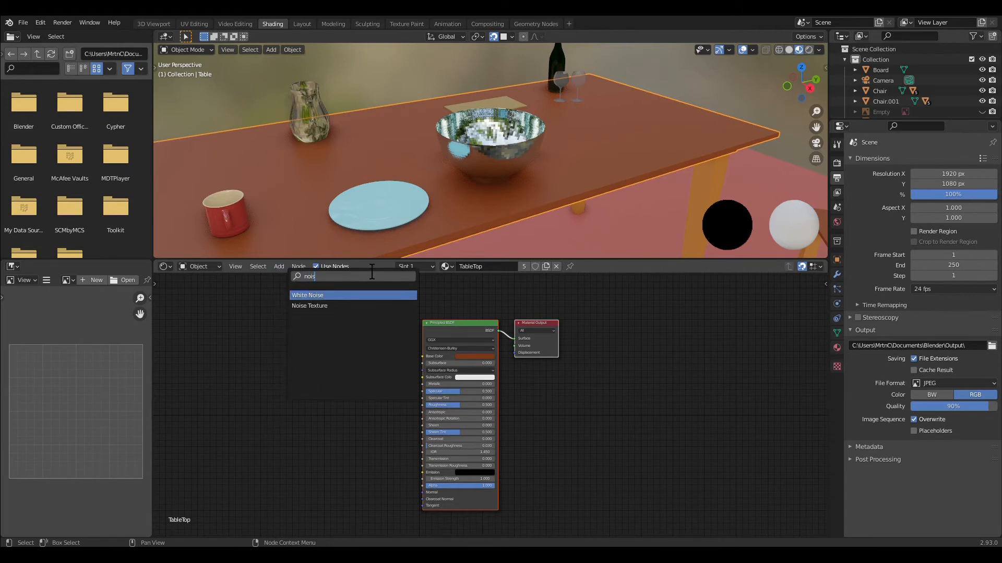
click(324, 307)
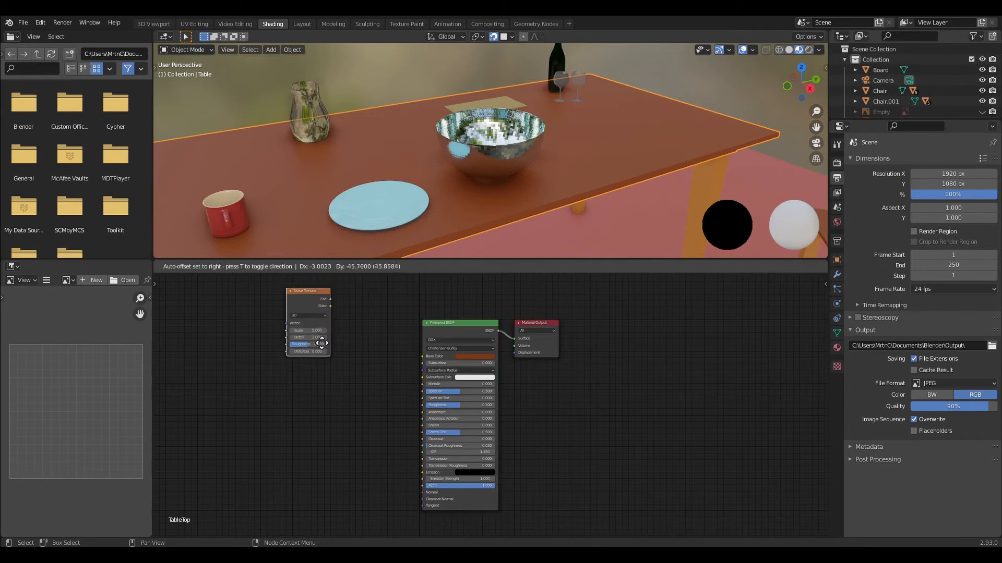
click(322, 382)
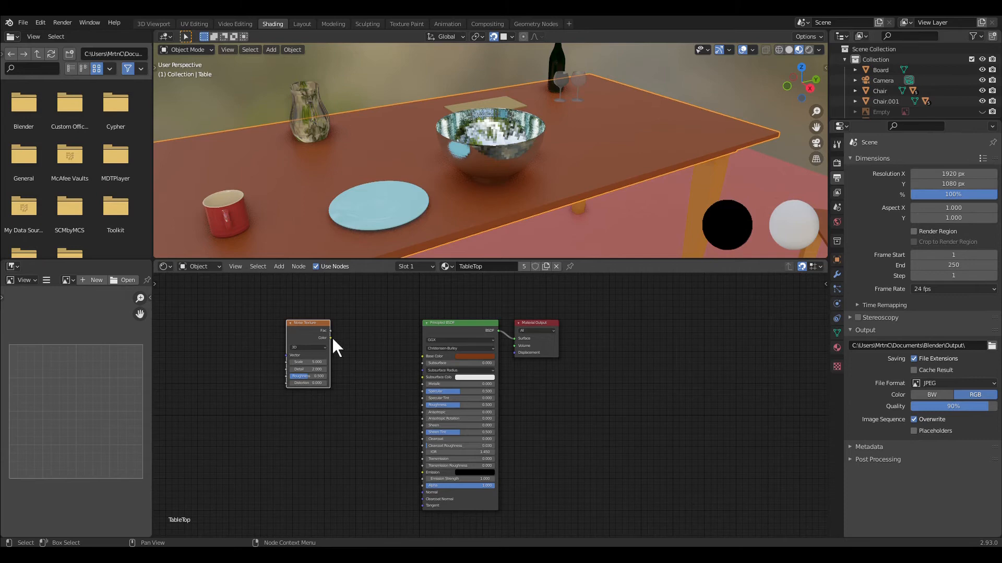
drag(332, 339, 424, 356)
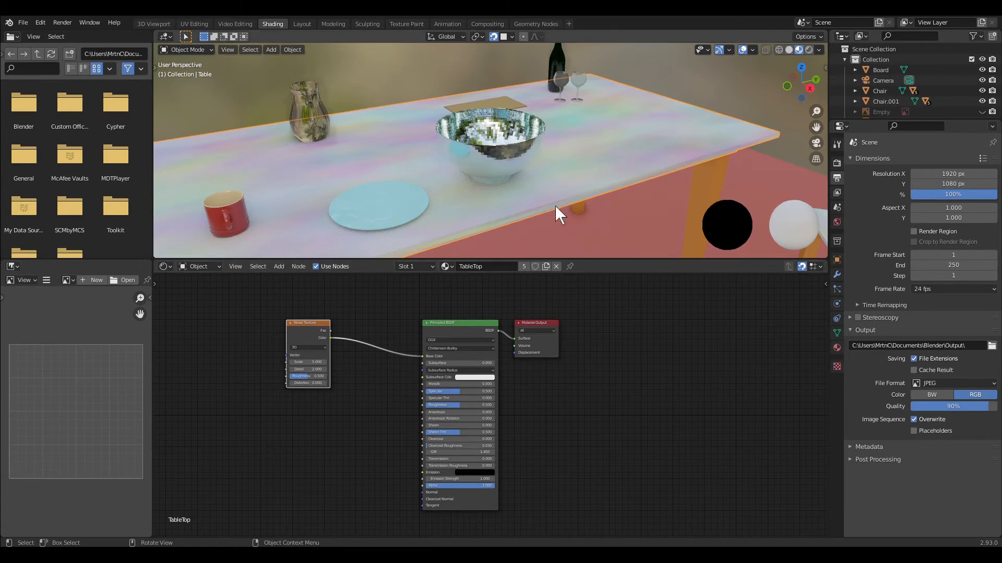
- Raise the Noise Texture node's Scale and Detail, increase Roughness to about 0.6, and add a slight Distortion
drag(310, 362, 382, 363)
mouse_move(307, 369)
mouse_down()
mouse_move(336, 369)
mouse_move(312, 376)
mouse_move(329, 383)
mouse_move(309, 383)
mouse_move(306, 362)
mouse_up()
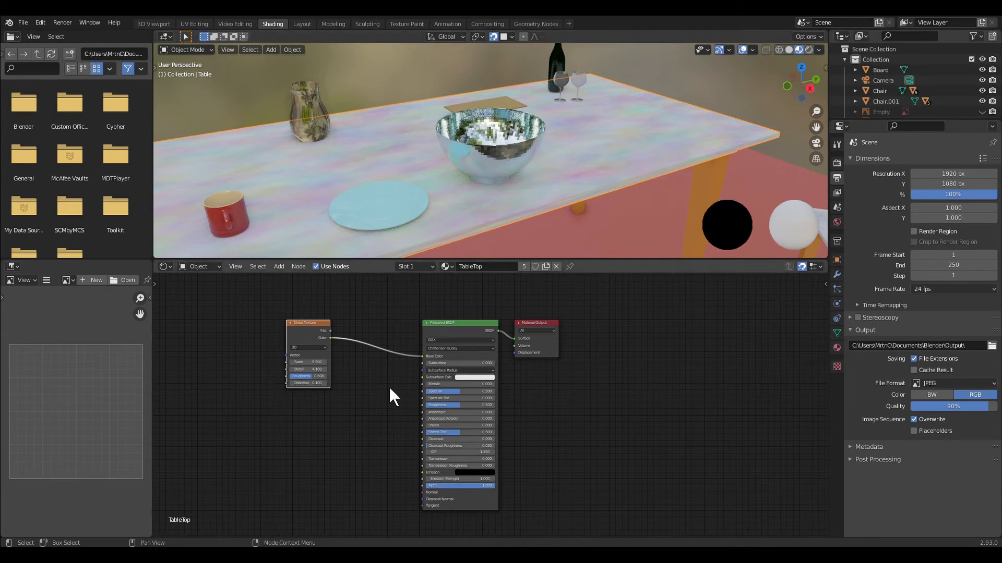
- Add a ColorRamp node on the link between the Noise Texture and Principled BSDF, with the noise's Color feeding its Fac
click(283, 268)
click(292, 279)
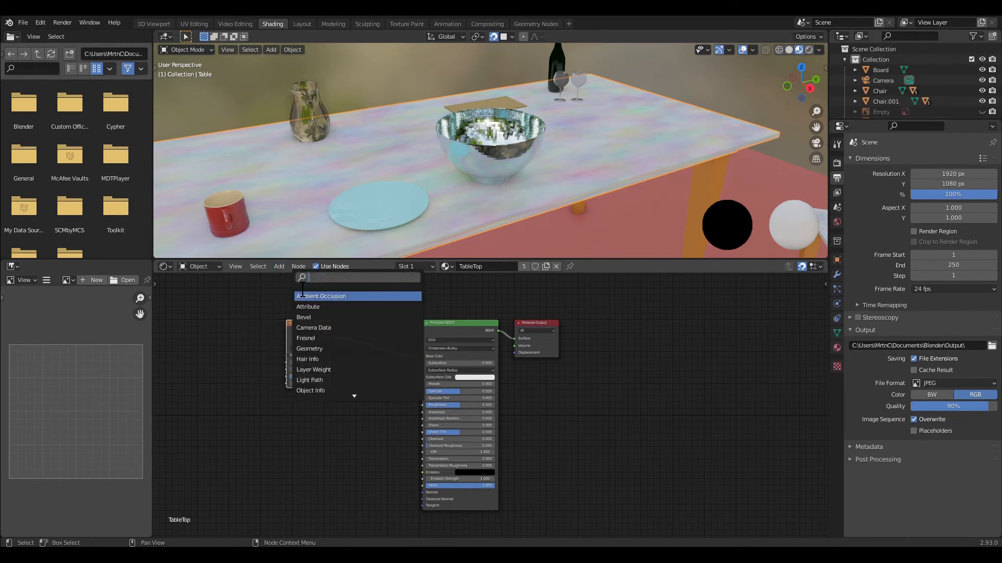
text(colo)
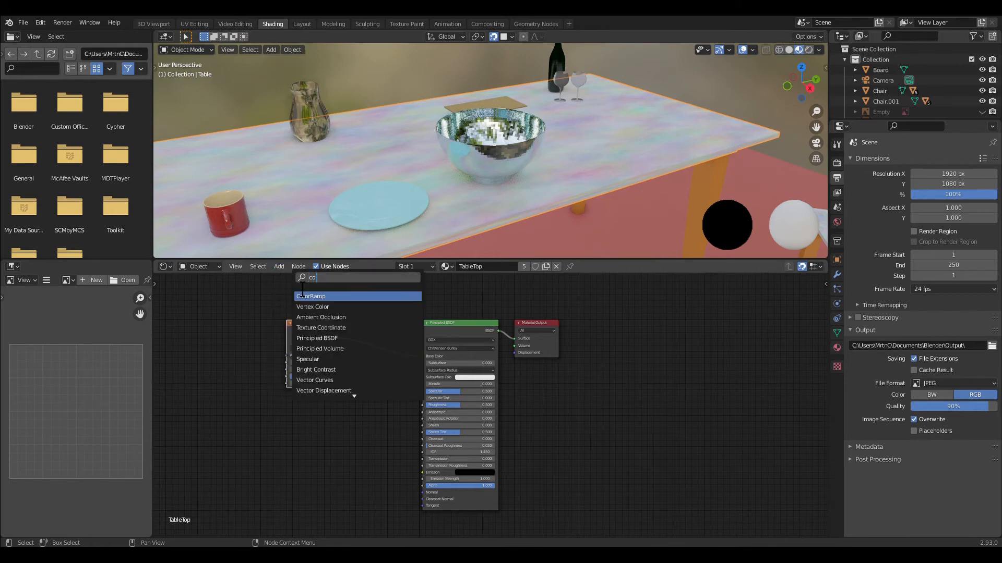
click(331, 299)
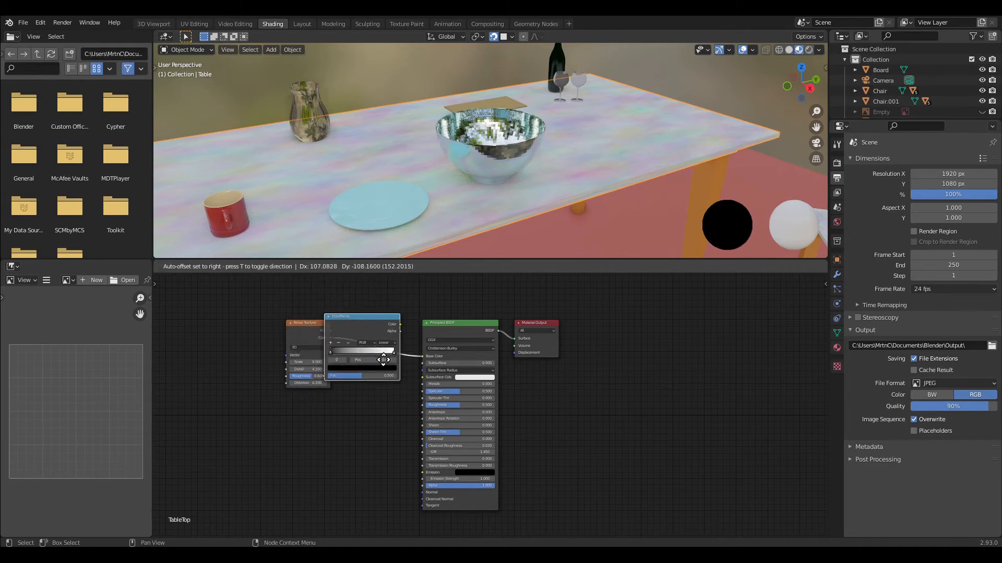
click(385, 364)
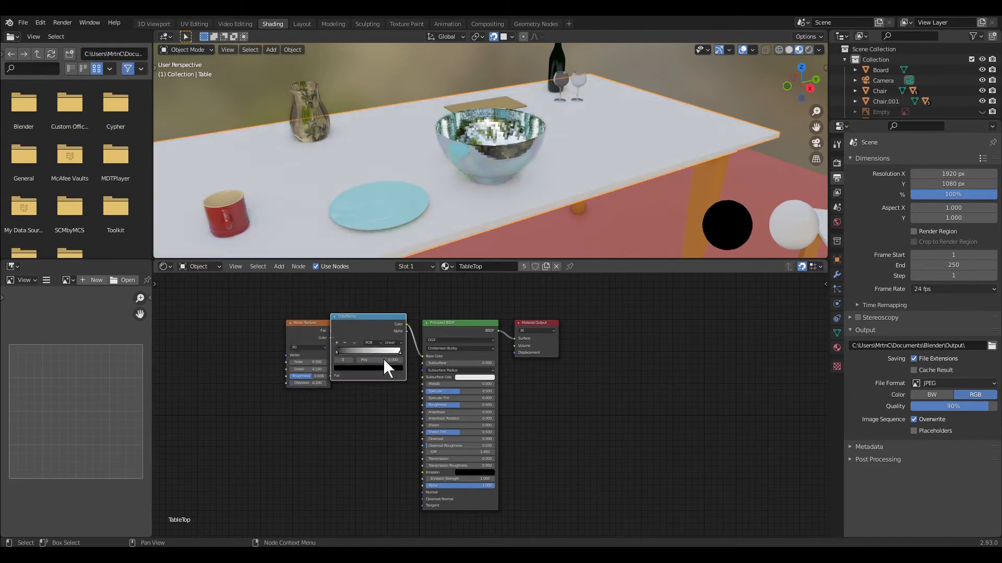
click(304, 326)
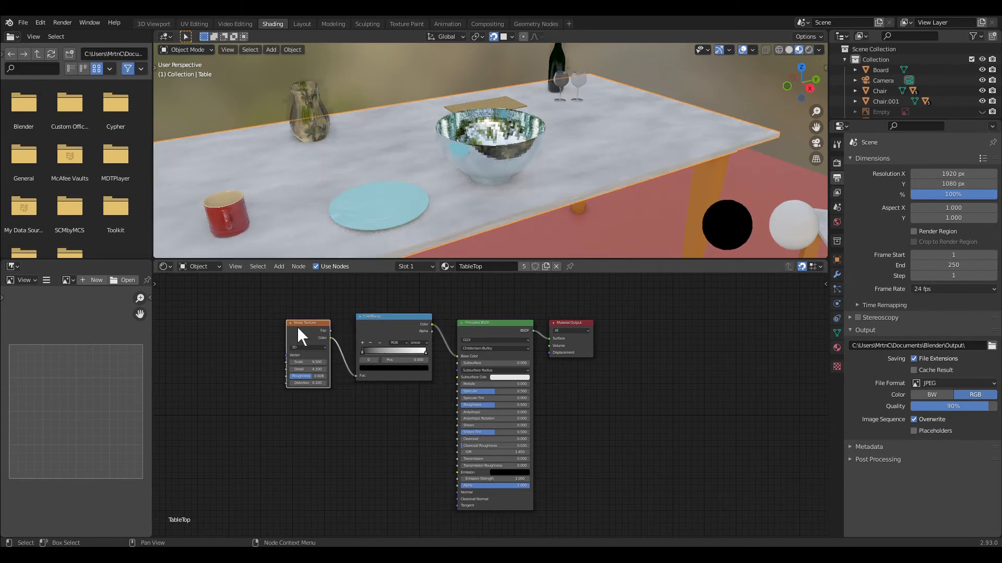
click(363, 439)
- Recolor the ColorRamp's first stop dark reddish brown and its last stop orange
click(367, 369)
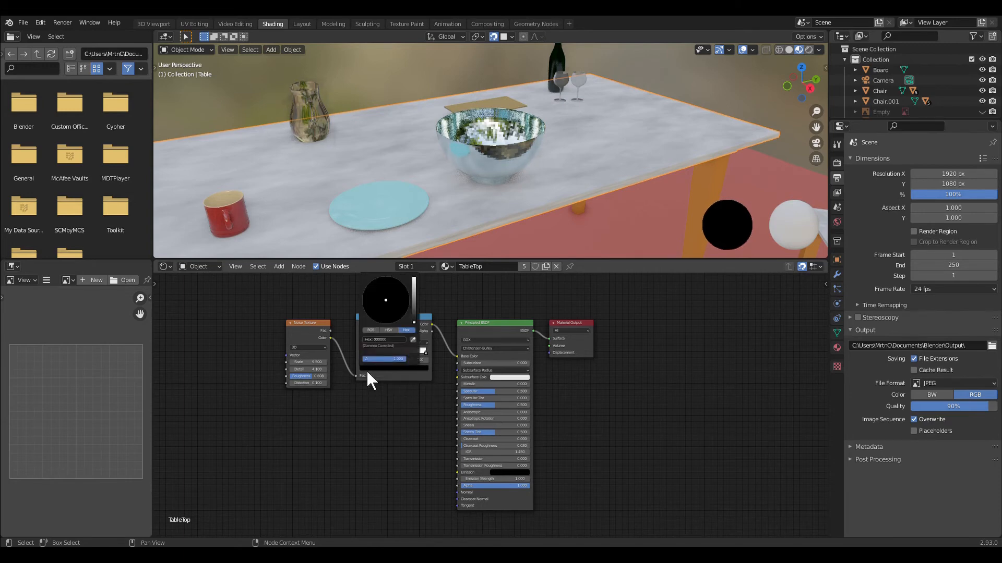
drag(413, 320, 381, 318)
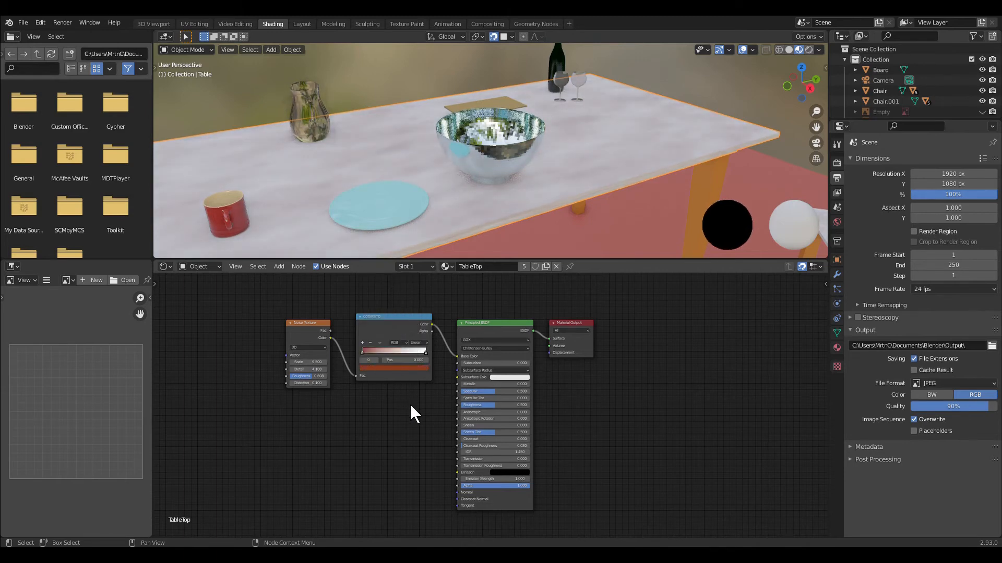
click(425, 354)
click(427, 368)
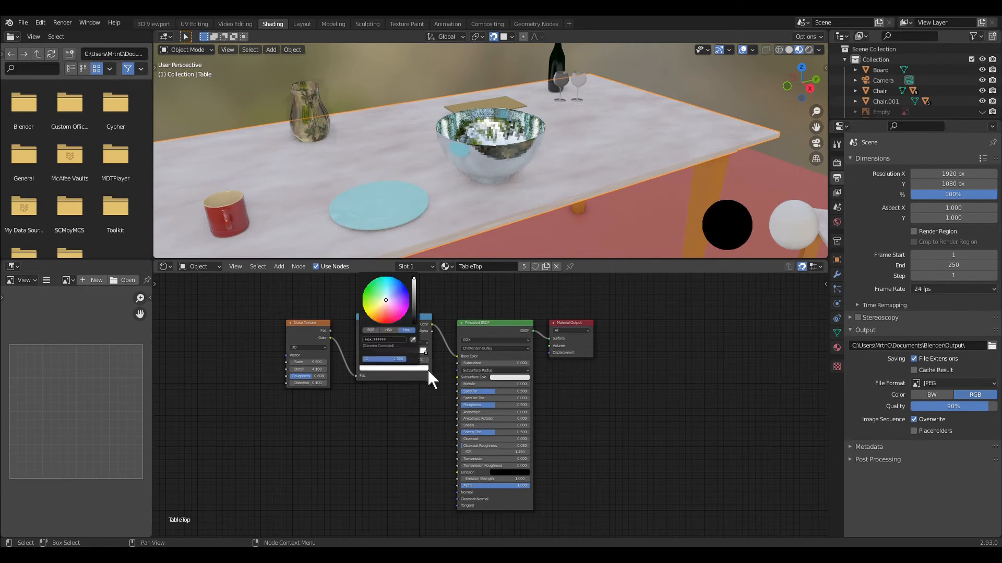
drag(394, 313, 380, 317)
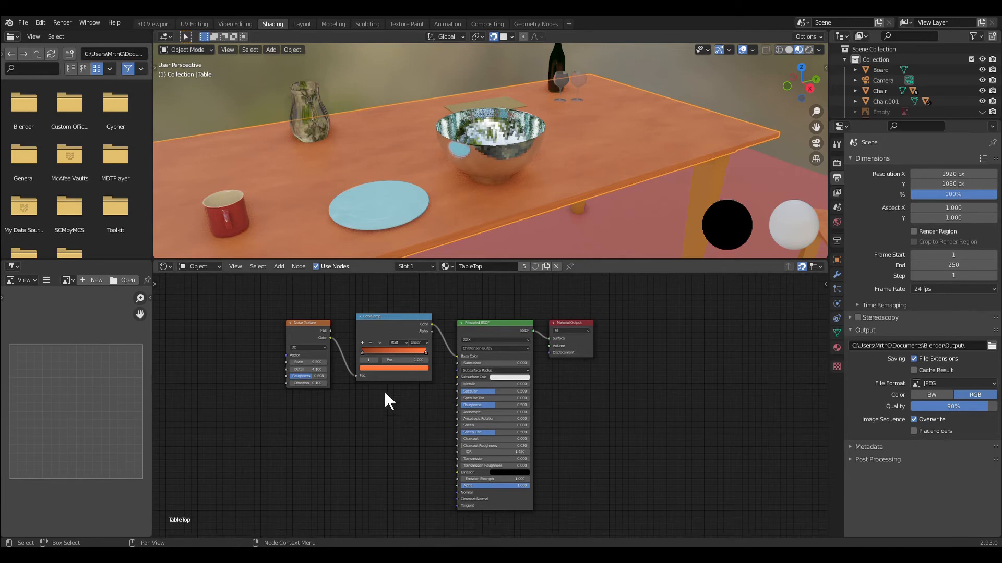
click(363, 353)
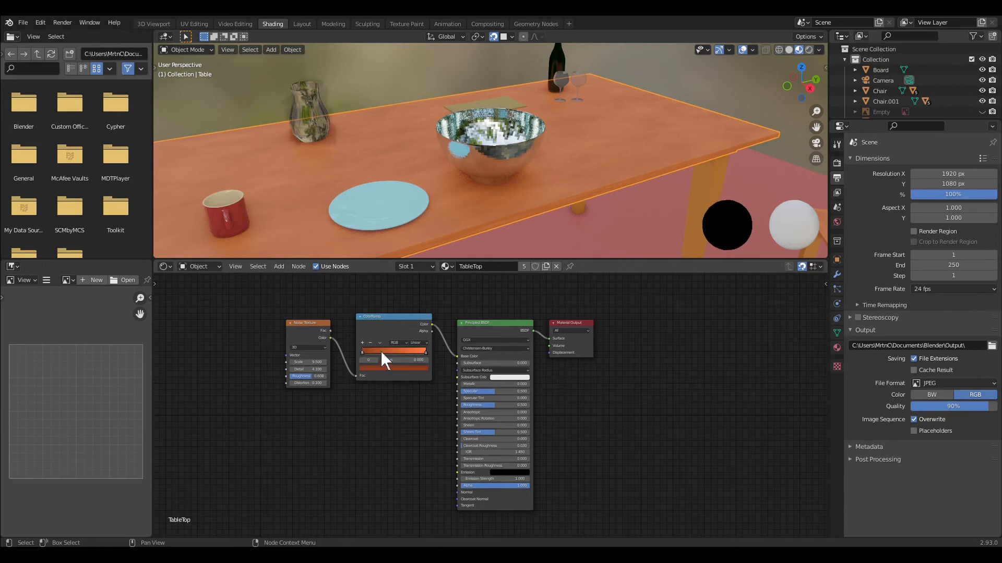
click(387, 369)
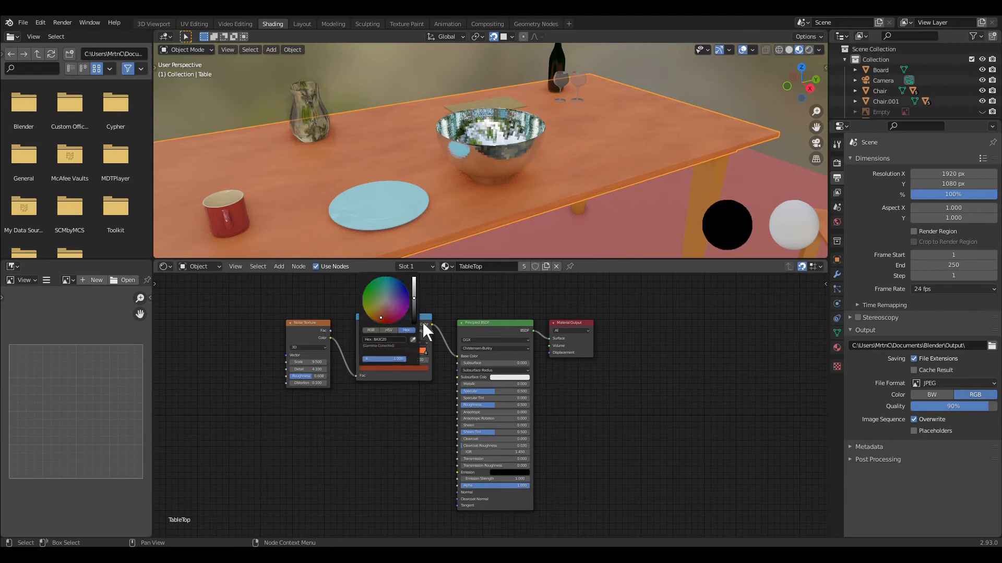
click(414, 304)
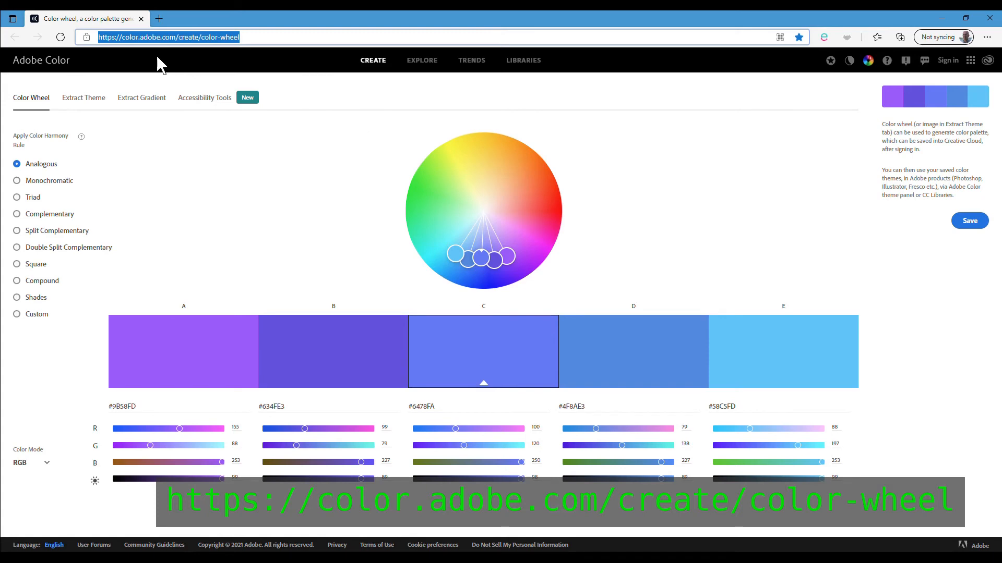
- Switch to the Adobe Color website, search its Explore section for mahogany, and open a palette of dark brown shades
click(434, 67)
click(252, 92)
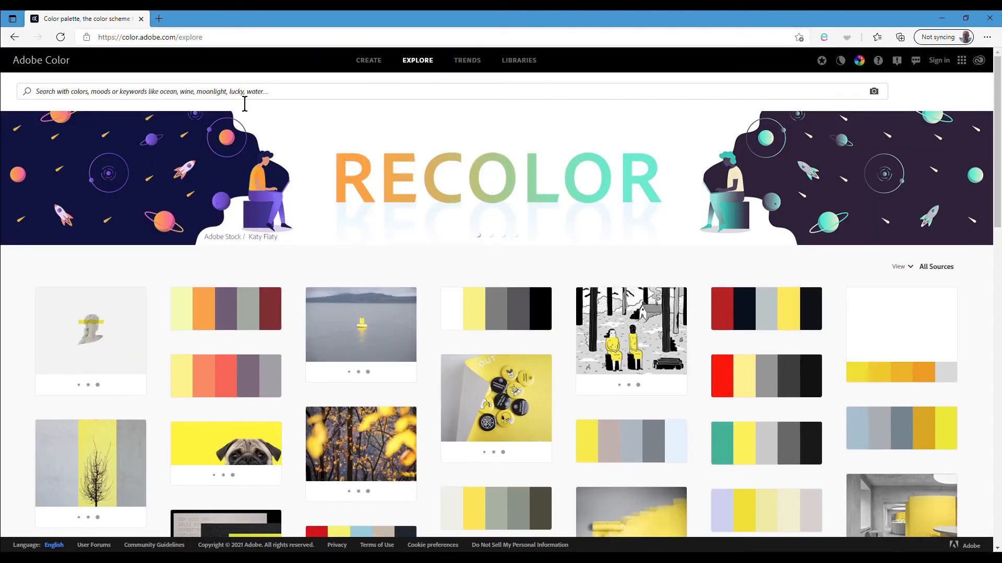
text(m)
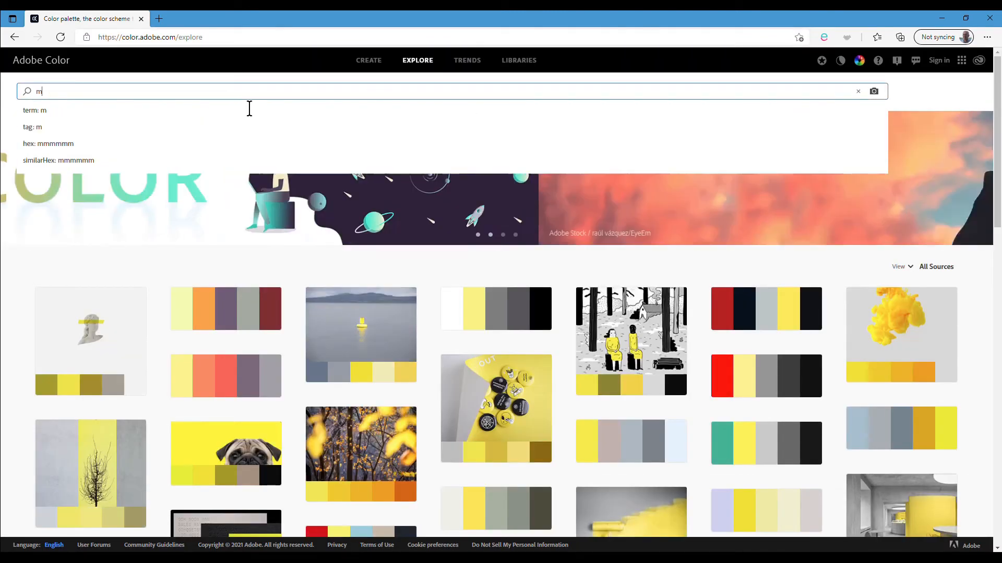
text(ahogan)
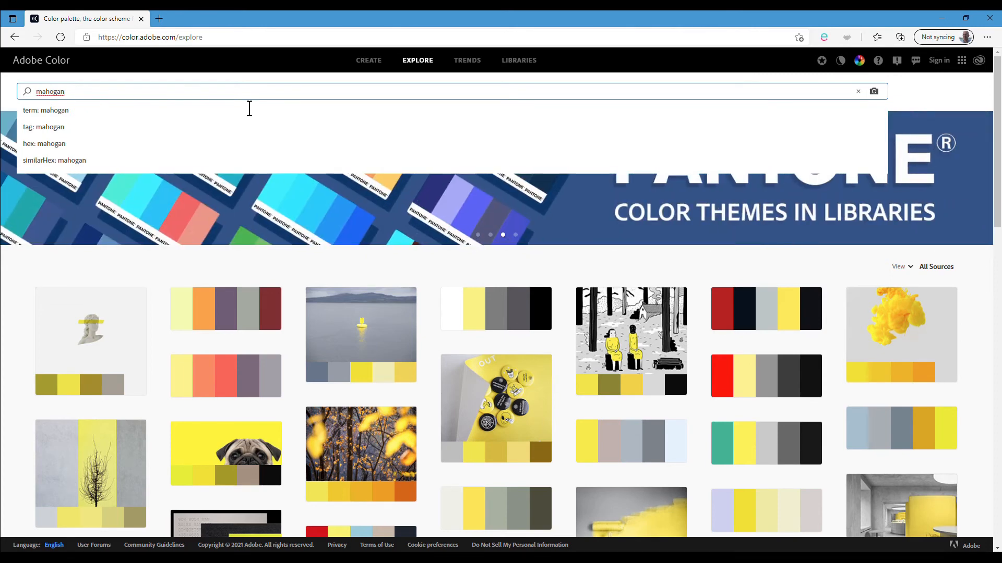
text(y)
key(Return)
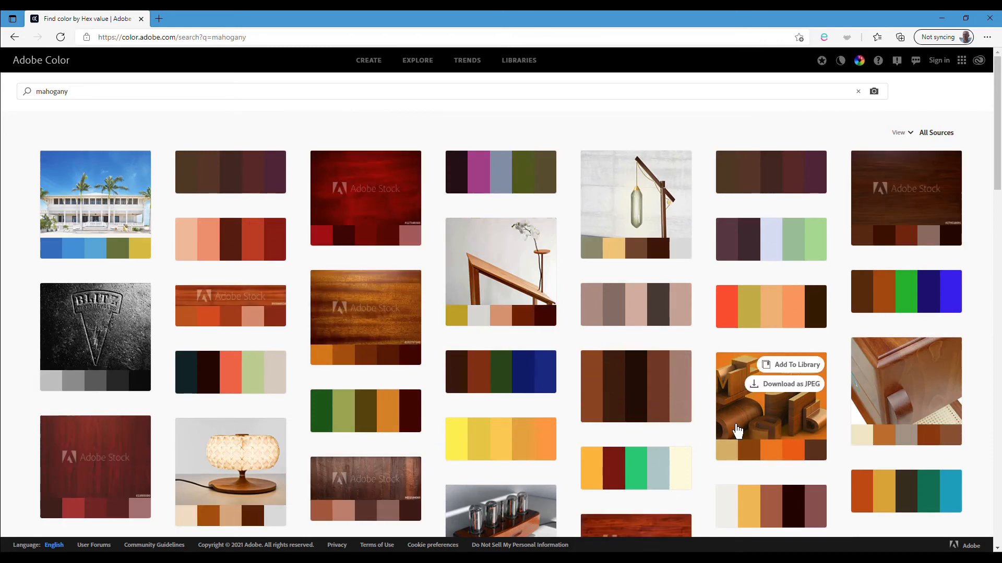
click(618, 372)
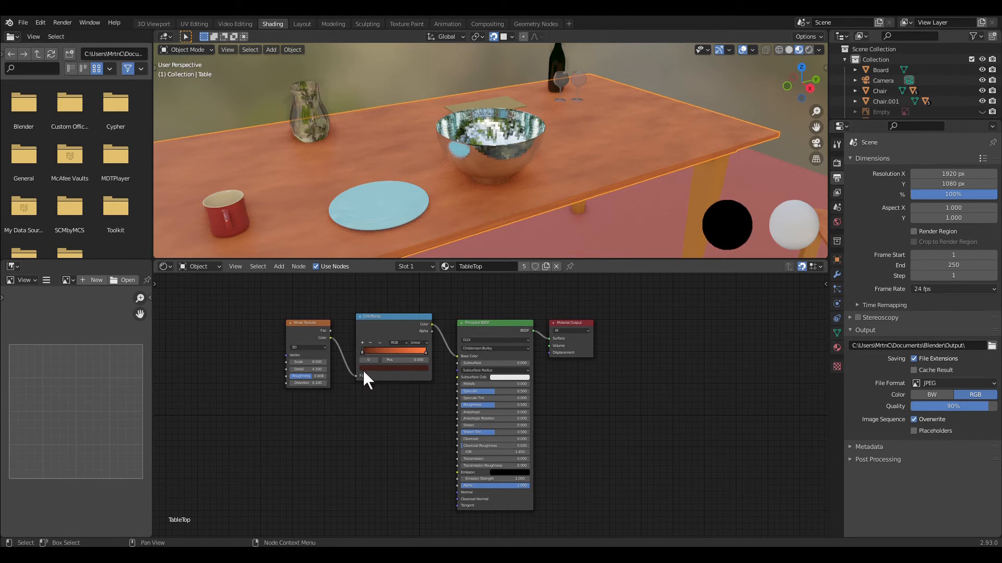
- Set the ColorRamp's first color stop to hex #401F0D from the mahogany palette
click(363, 369)
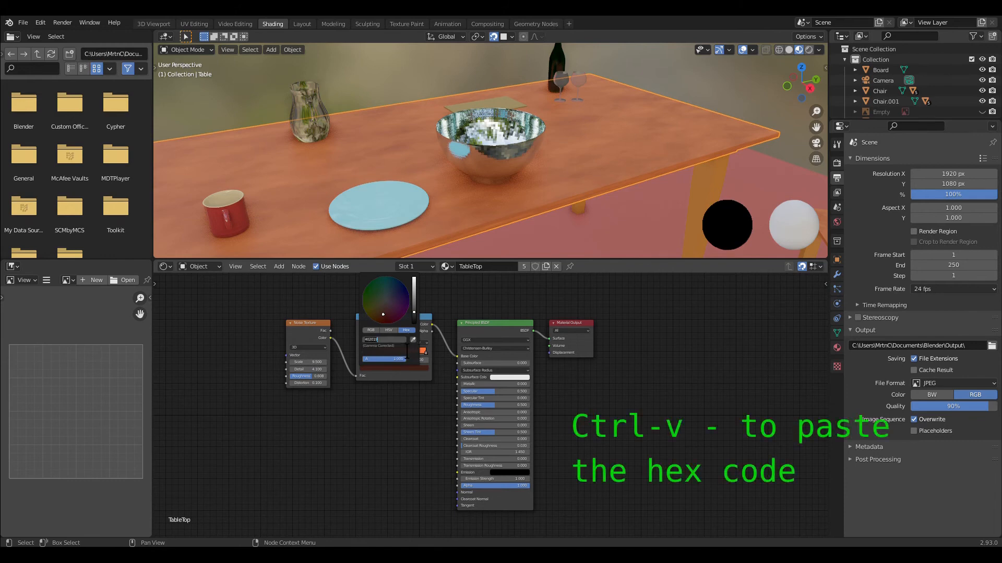
text(#401F0D)
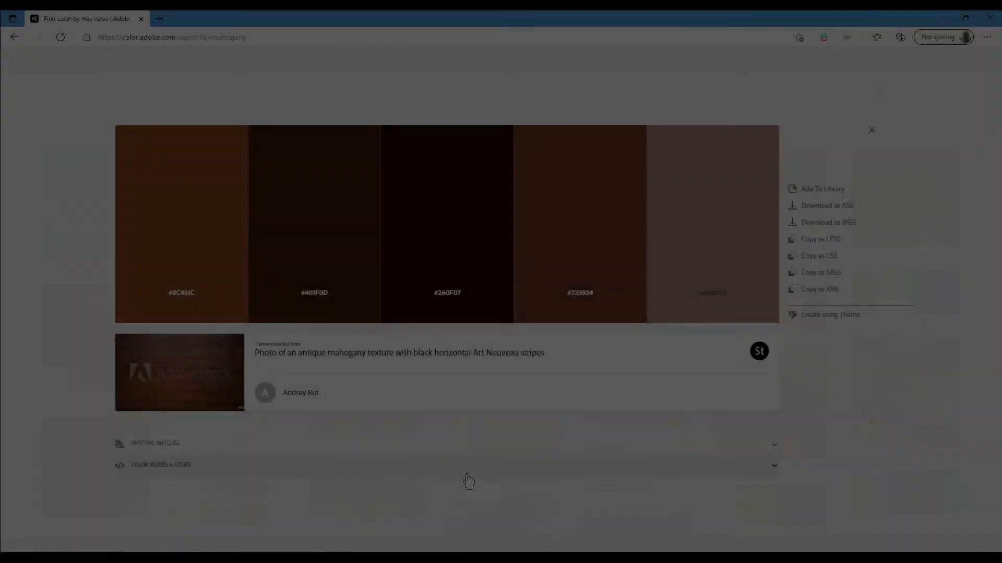
- Set the ColorRamp's last color stop to hex #A68072 and shift the dark stop inward to about position 0.3
mouse_move(715, 322)
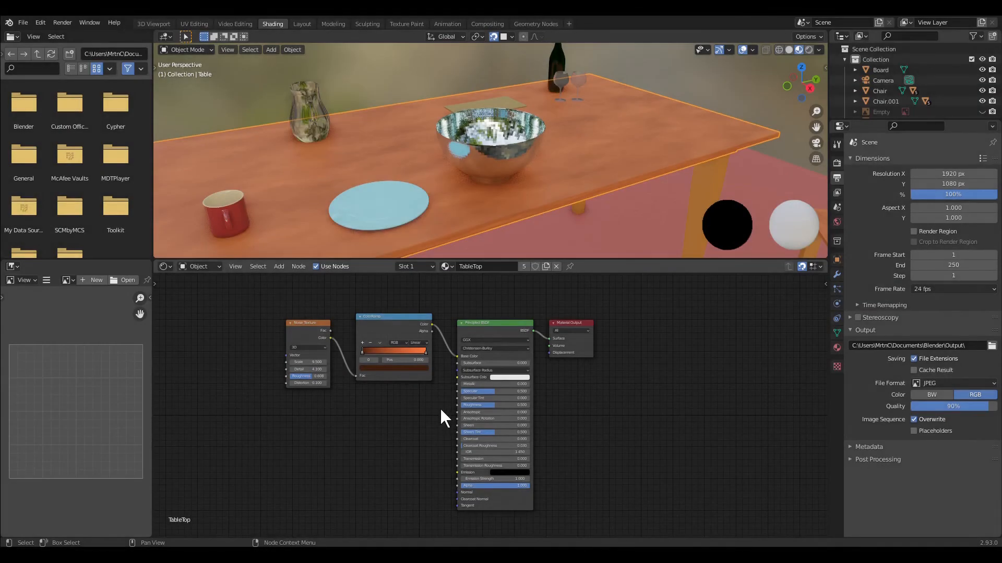
click(426, 354)
click(427, 368)
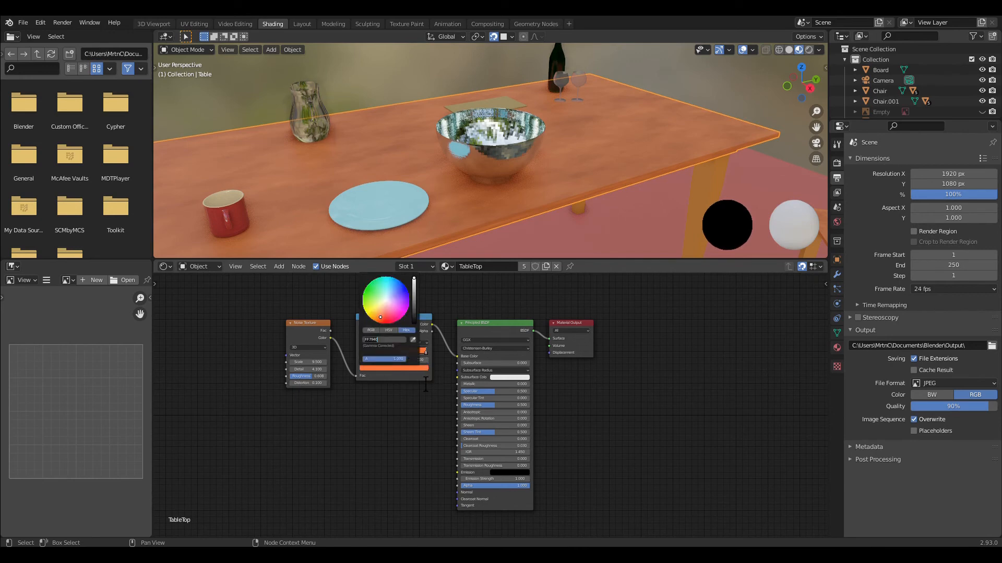
text(#A68072)
key(Return)
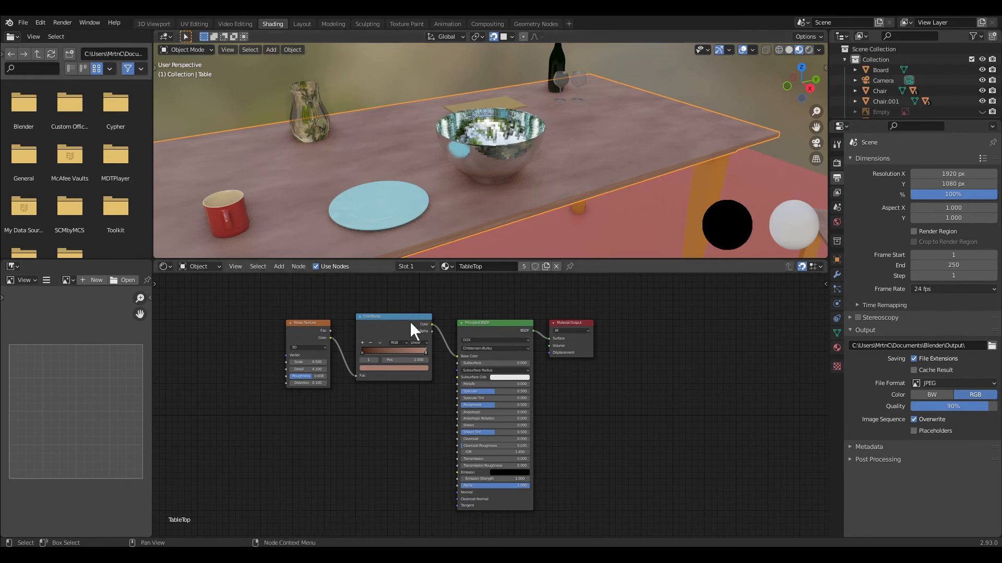
drag(364, 356, 383, 356)
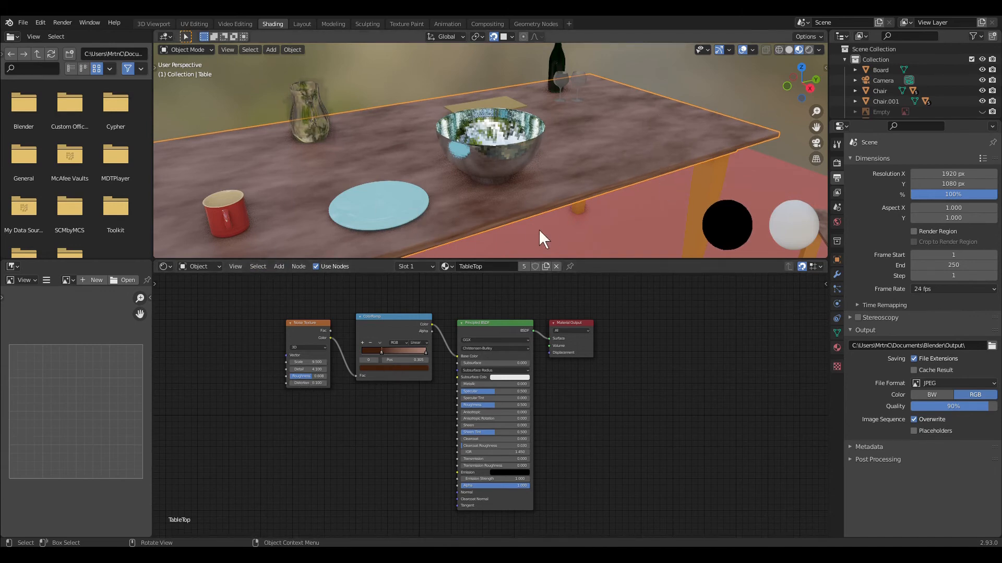
- Add linked Texture Coordinate and Mapping nodes to the Noise Texture node with Node Wrangler
click(310, 338)
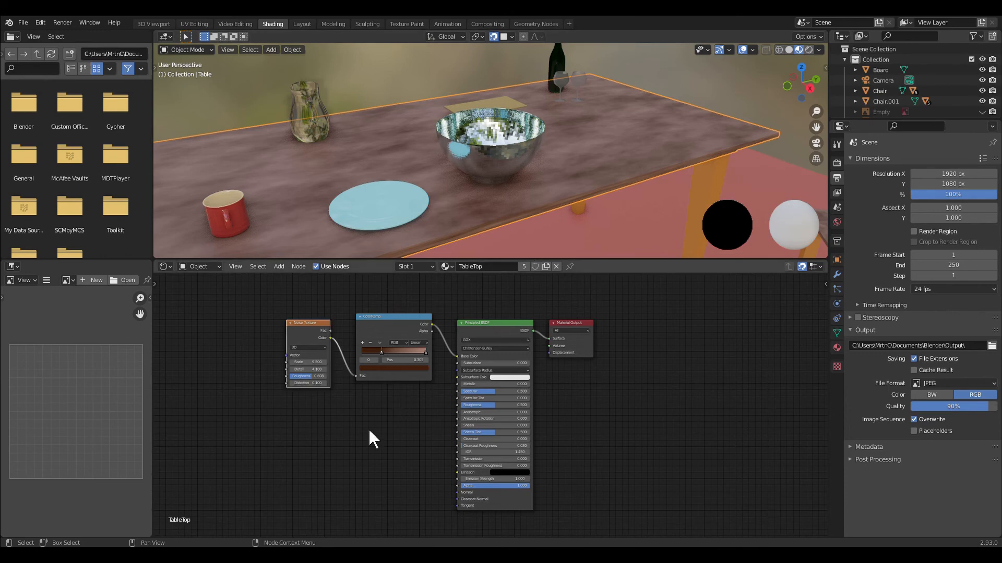
key(ctrl+t)
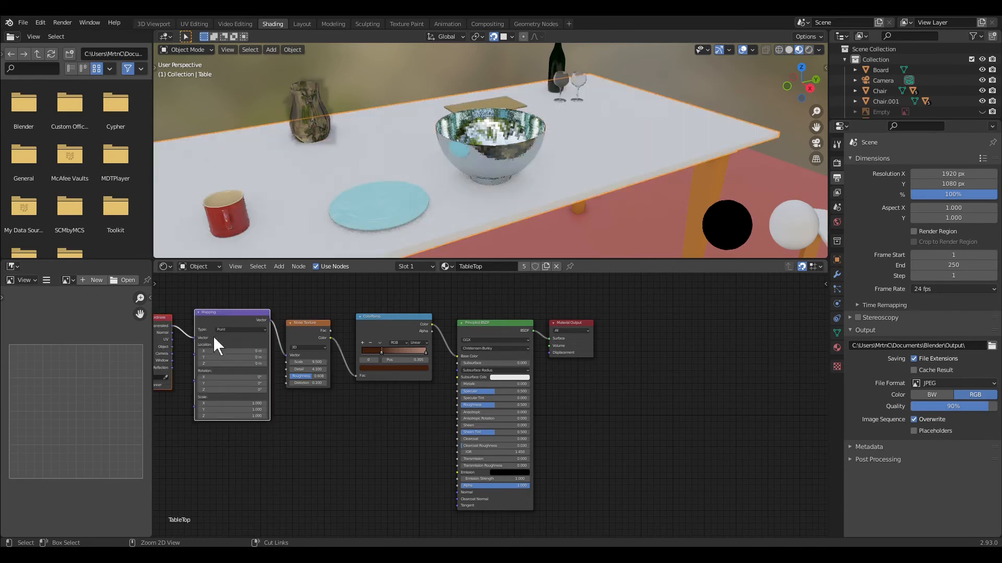
scroll(199, 336, down, 1)
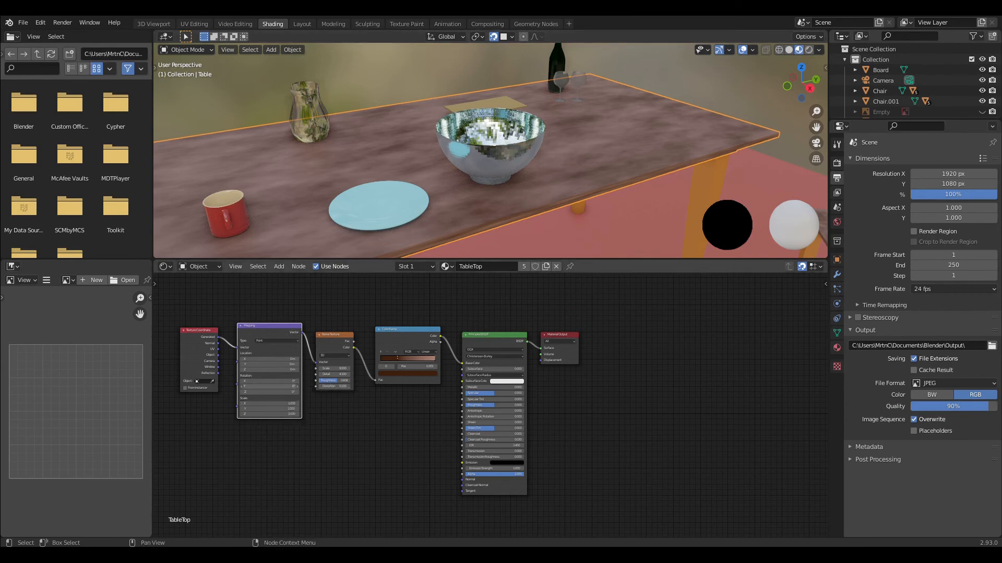
- Try out the Mapping node's Rotation values and restore them
mouse_move(270, 386)
mouse_down()
mouse_move(294, 387)
mouse_move(278, 392)
mouse_up()
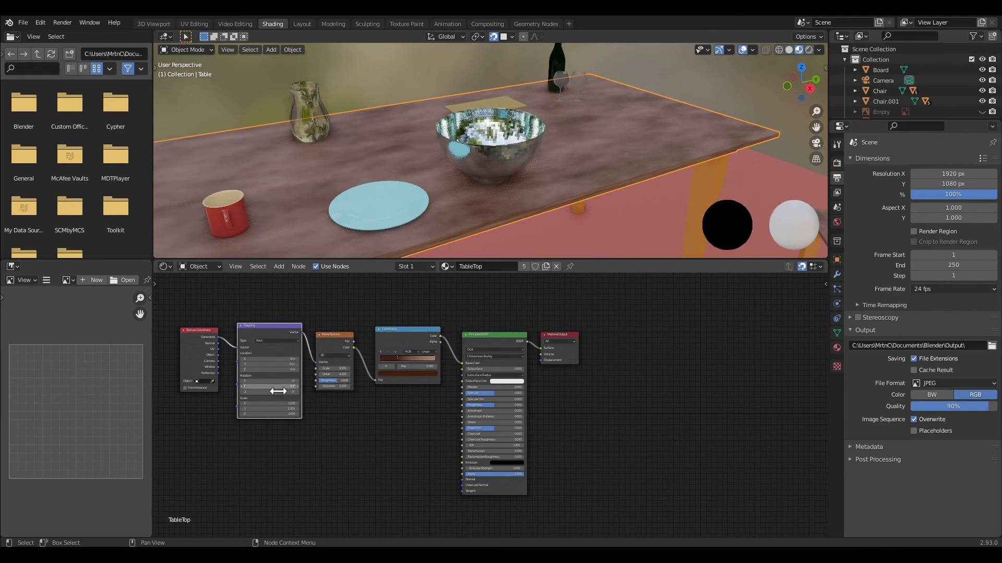
click(278, 389)
key(Return)
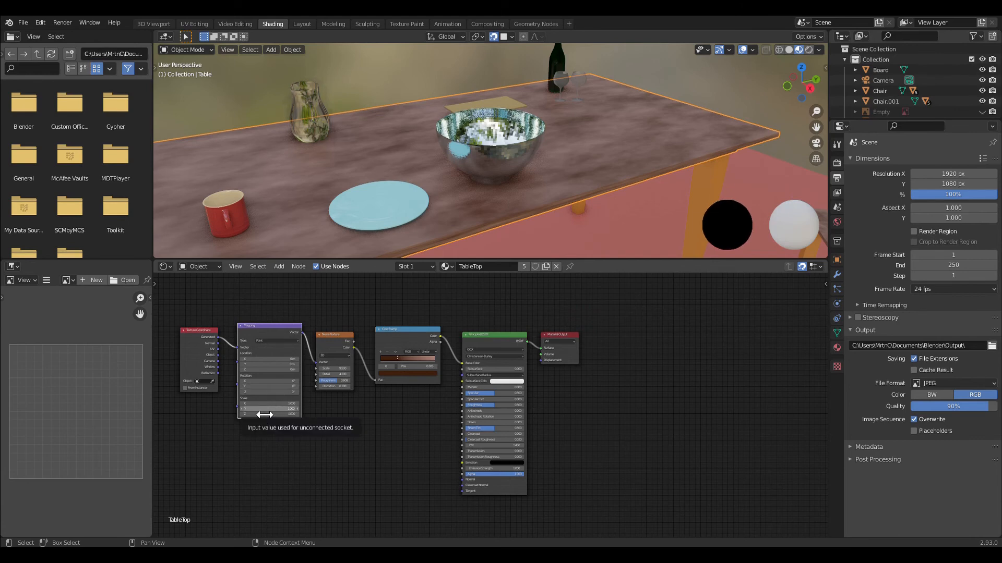
- Try a larger value and 0 for the Mapping node's Scale Y, and return it to 1
drag(264, 411, 335, 411)
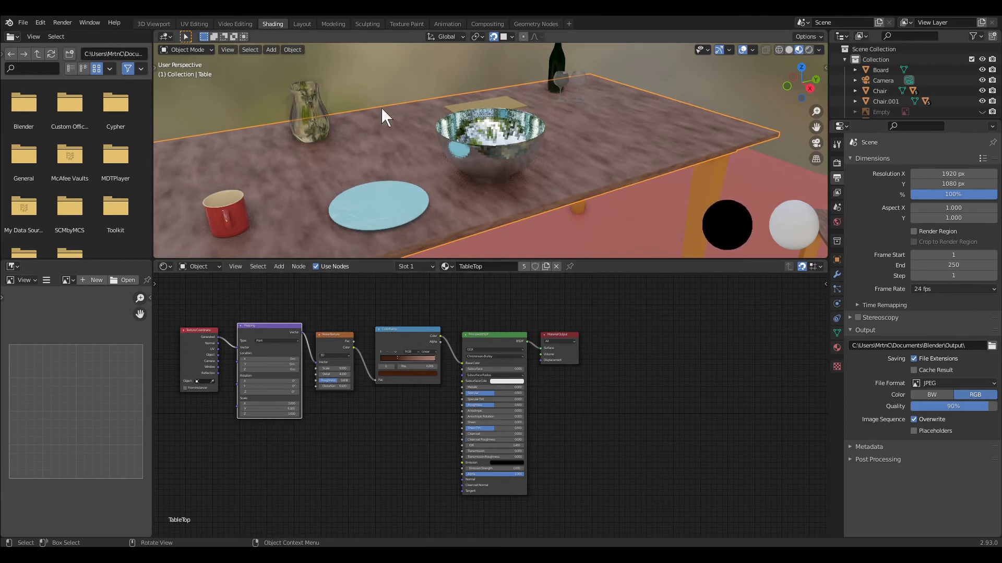
click(297, 409)
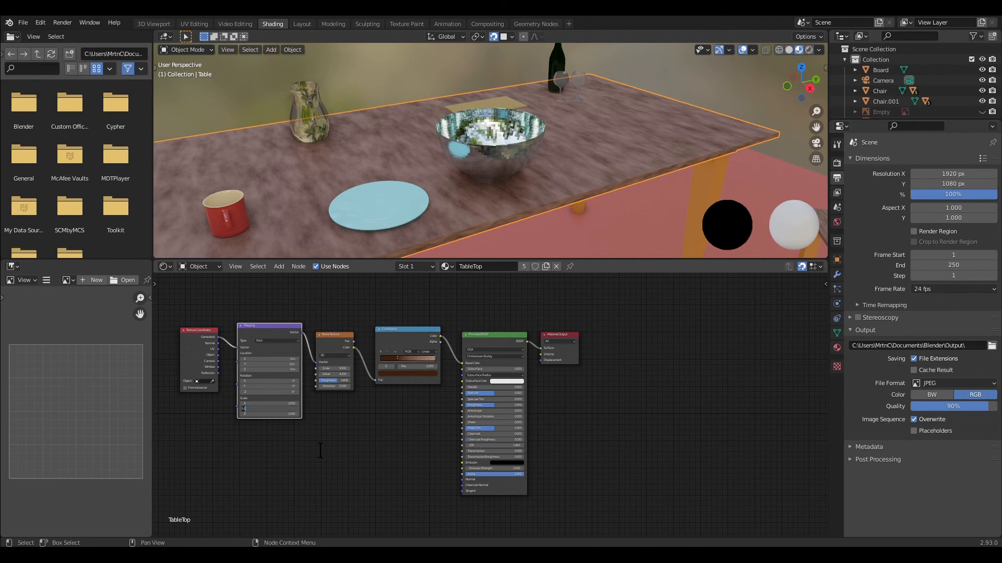
text(0)
key(Return)
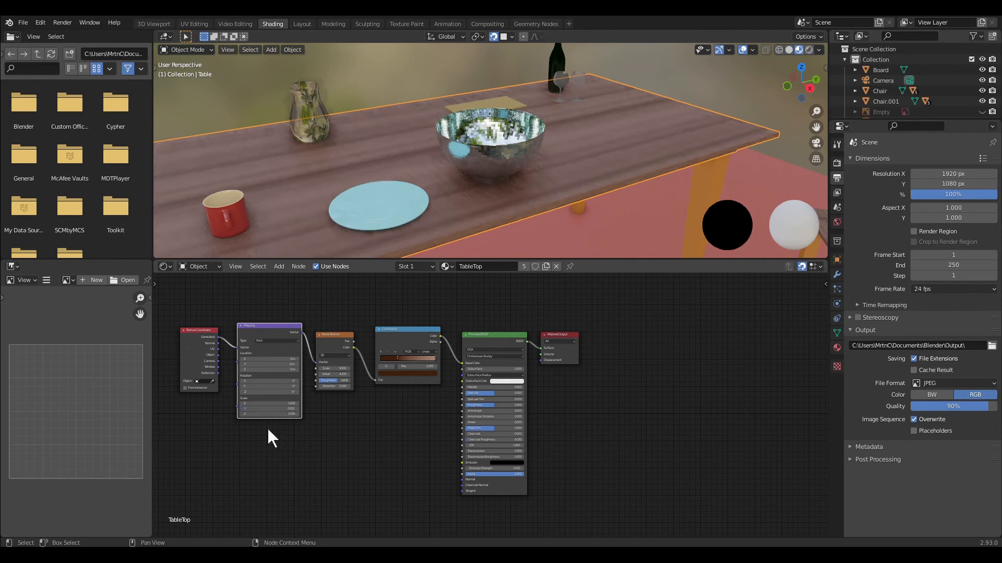
drag(256, 405, 257, 406)
click(267, 409)
text(1)
key(Return)
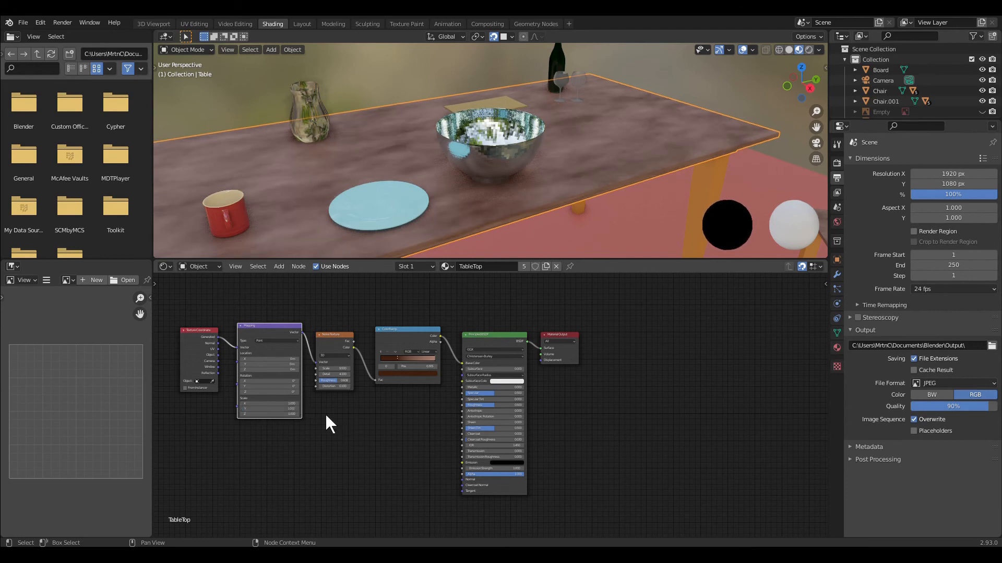
- Lower the Mapping node's Scale Y to stretch the noise into wood grain across the table top
mouse_move(293, 410)
mouse_down()
mouse_move(230, 409)
mouse_move(252, 410)
mouse_up()
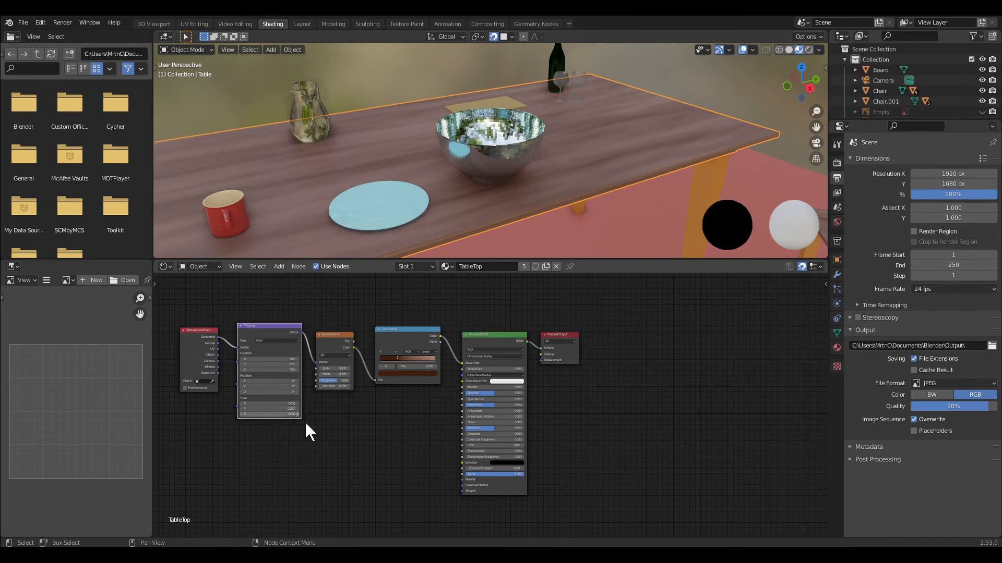
click(363, 462)
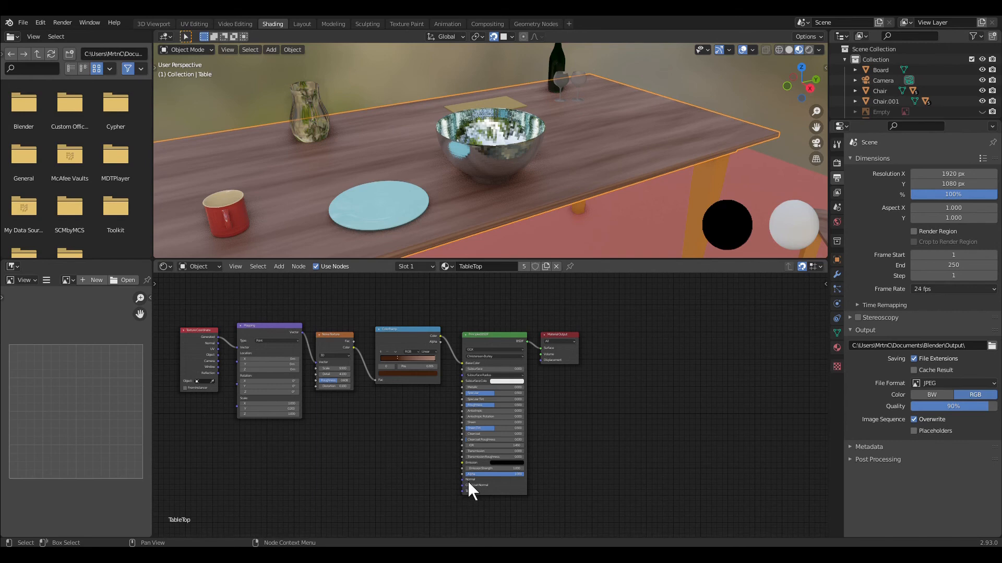
- Add a Bump node, linking its Normal to the Principled BSDF's Normal and the Noise Texture's Fac to its Height
click(279, 267)
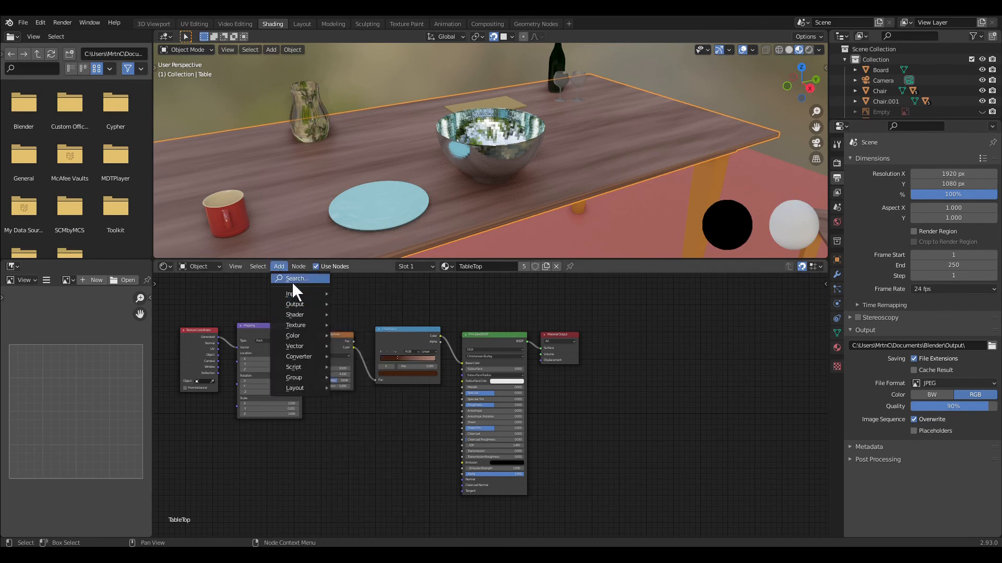
click(292, 281)
text(bump)
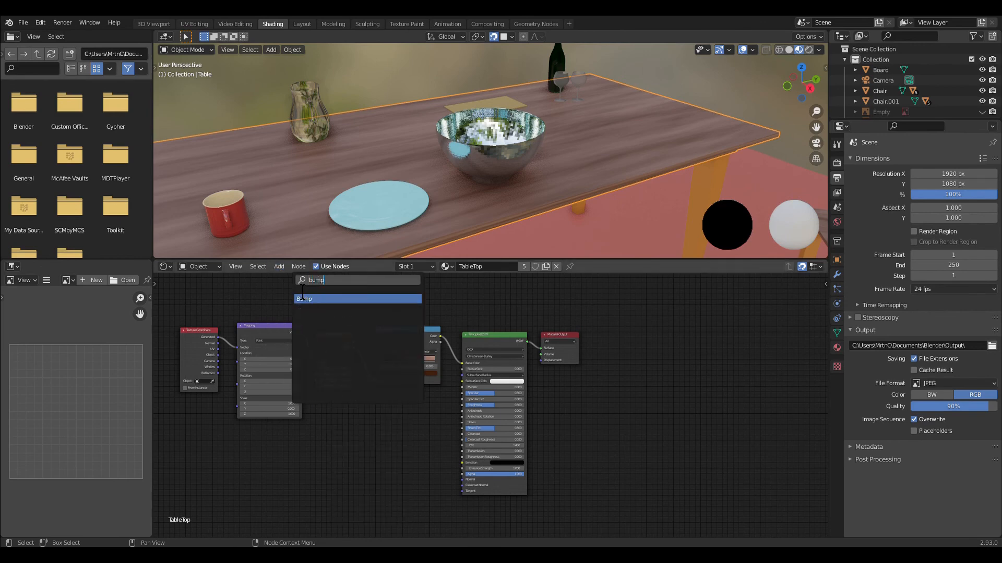
key(Return)
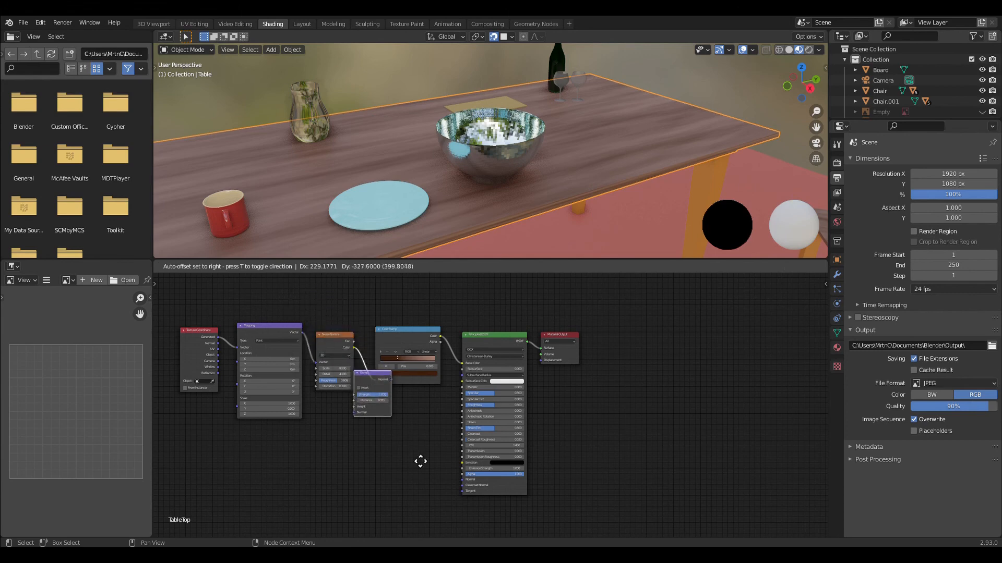
click(384, 434)
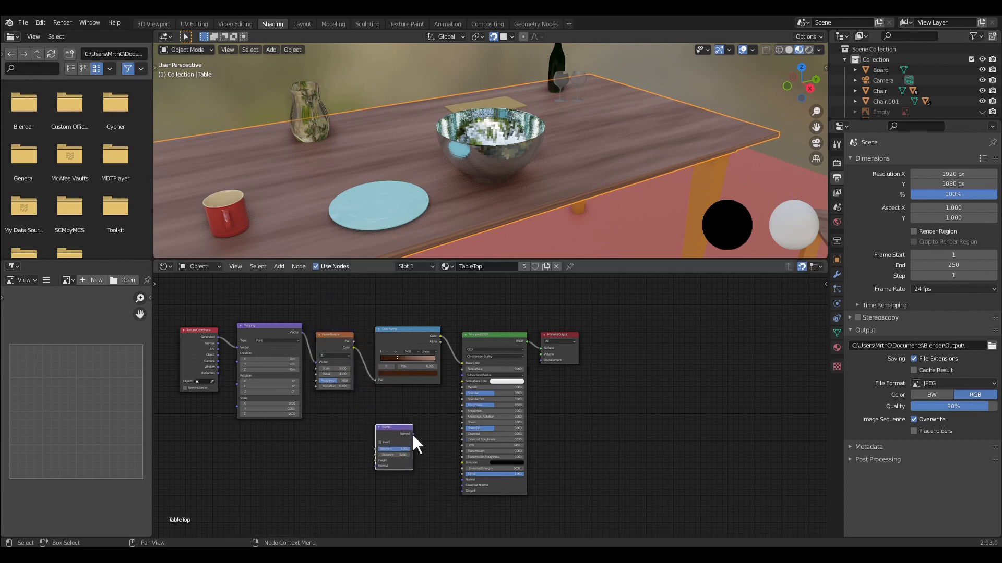
drag(413, 434, 465, 481)
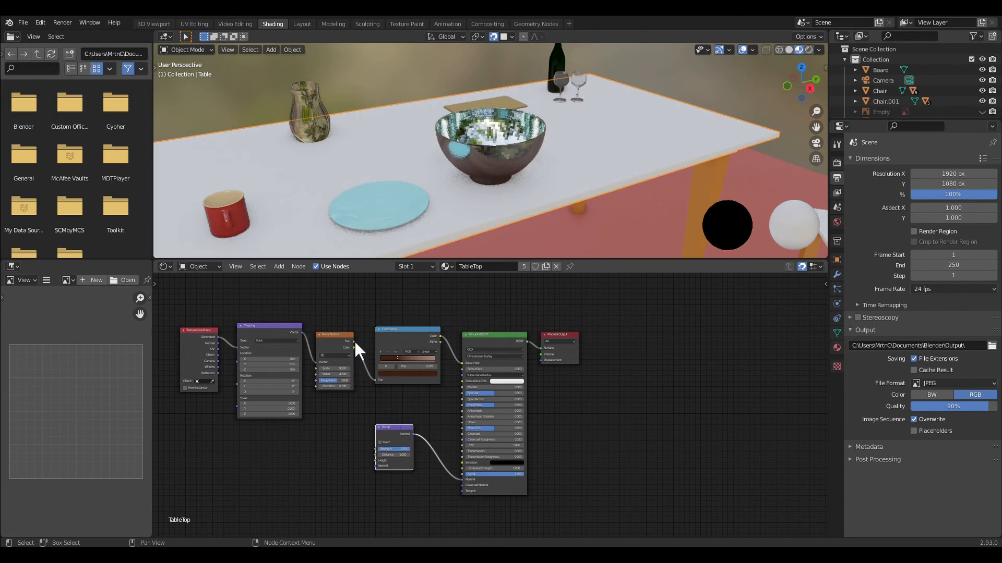
drag(355, 340, 374, 462)
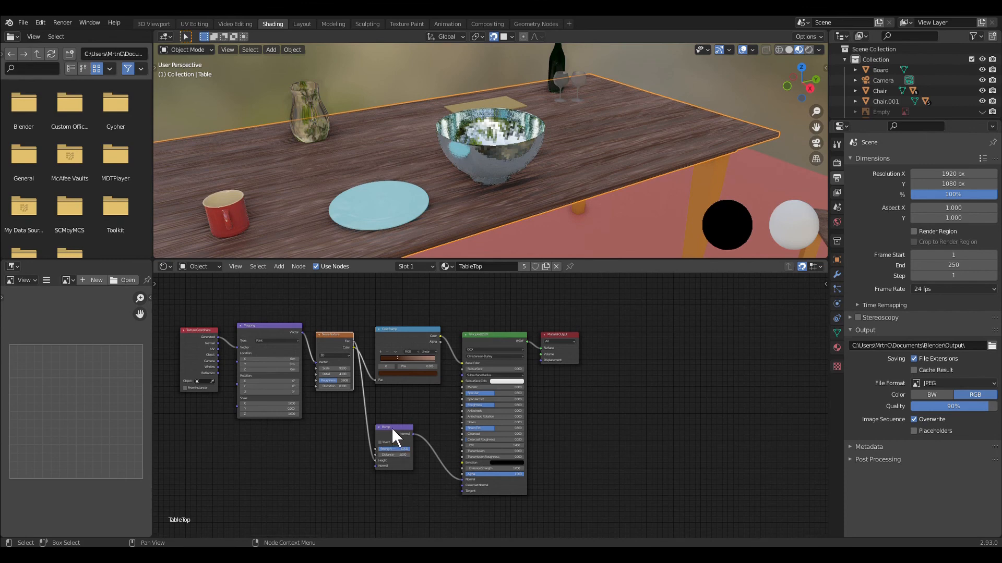
- Move the Bump node closer to the Principled BSDF and adjust its Strength for the table top's grain relief
drag(391, 428, 408, 433)
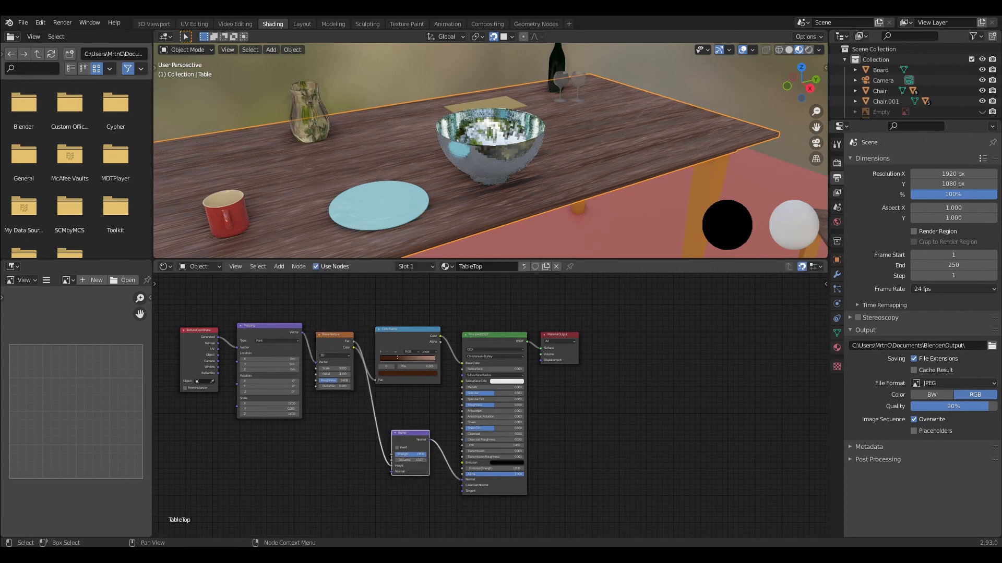
mouse_move(411, 454)
mouse_down()
mouse_move(389, 454)
mouse_move(429, 458)
mouse_up()
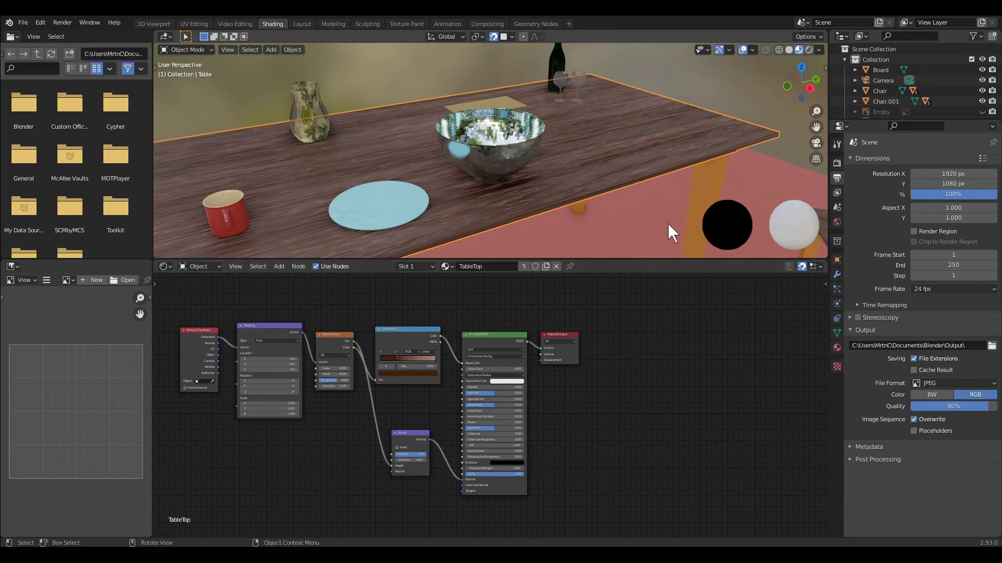
middle_drag(668, 224, 712, 221)
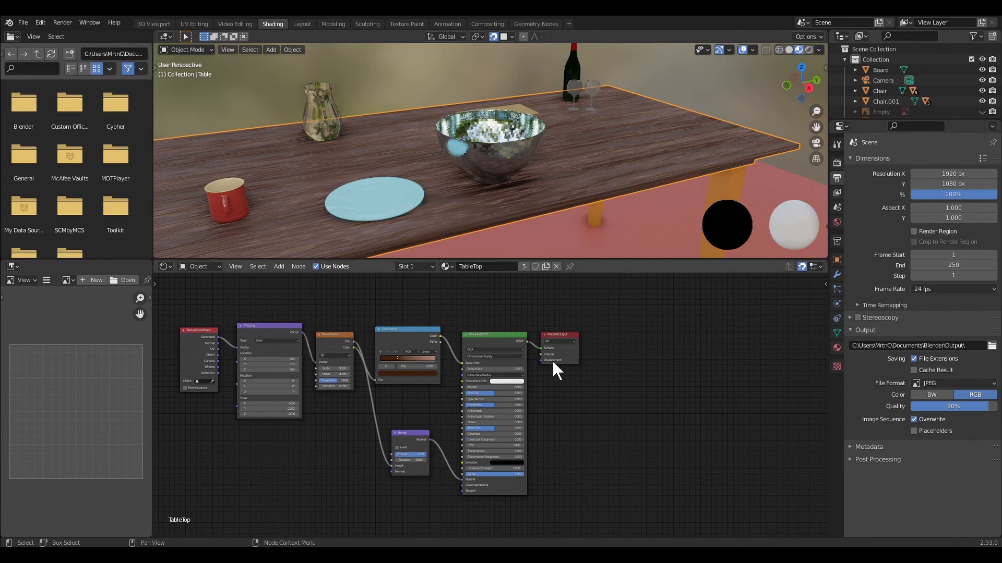
- Duplicate the TableTop material as a separate material and rename the copy OakLegs
click(547, 267)
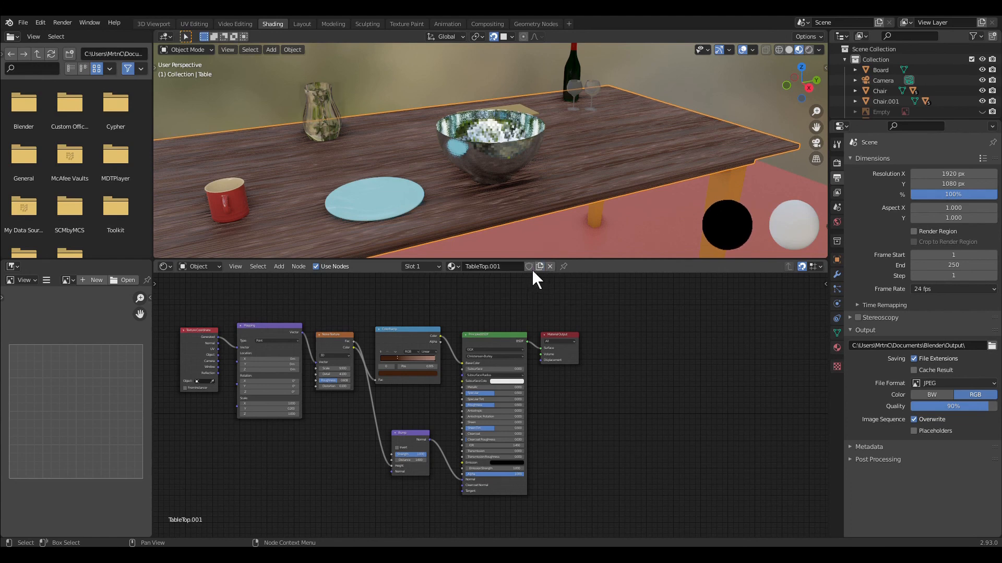
click(507, 267)
text(OakLegs)
key(Return)
middle_drag(649, 131, 584, 134)
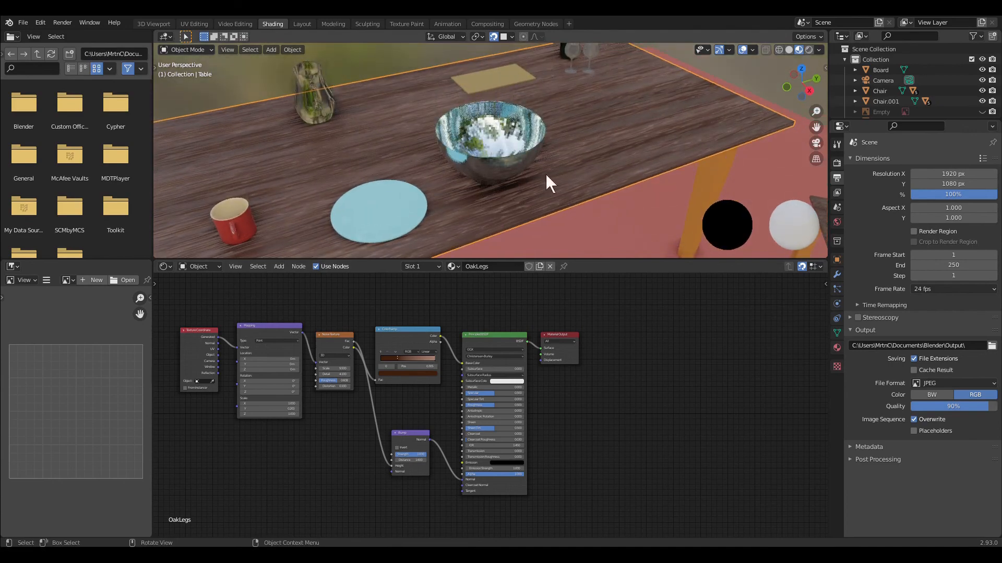